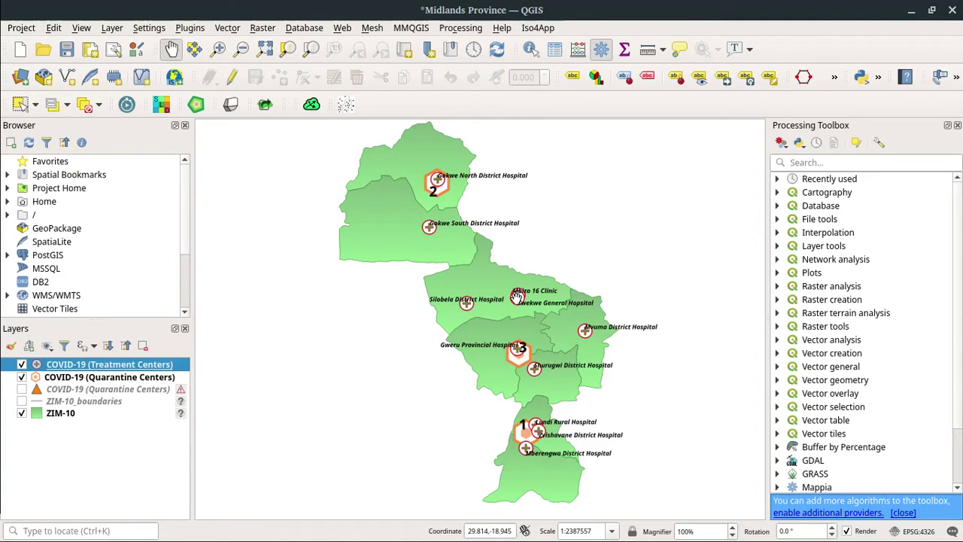
Recentre the province map, check the web plugins in the Plugin Manager, then close it
{"action": "left_click_drag", "start_coordinate": [493, 297], "coordinate": [505, 280]}
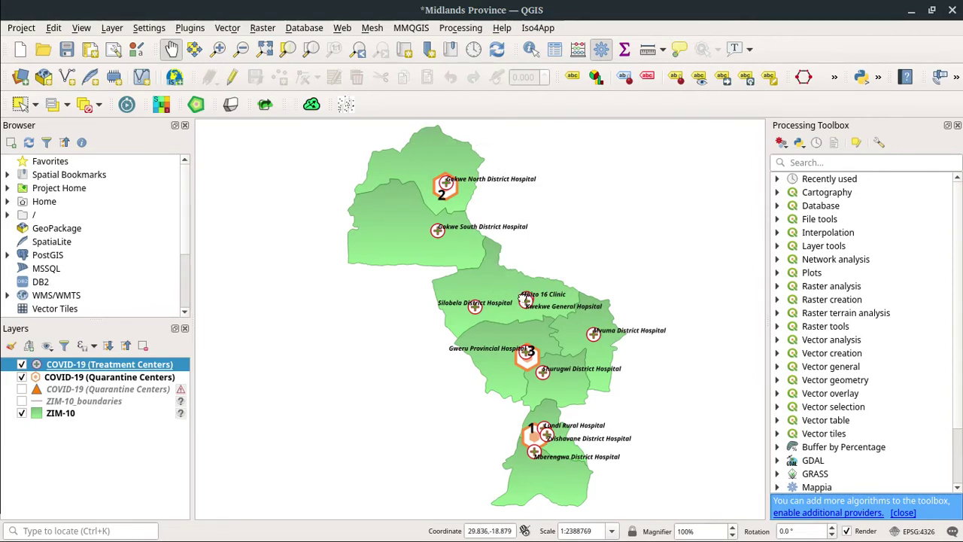
{"action": "mouse_move", "coordinate": [526, 296]}
{"action": "left_mouse_down"}
{"action": "mouse_move", "coordinate": [520, 289]}
{"action": "mouse_move", "coordinate": [529, 293]}
{"action": "left_mouse_up"}
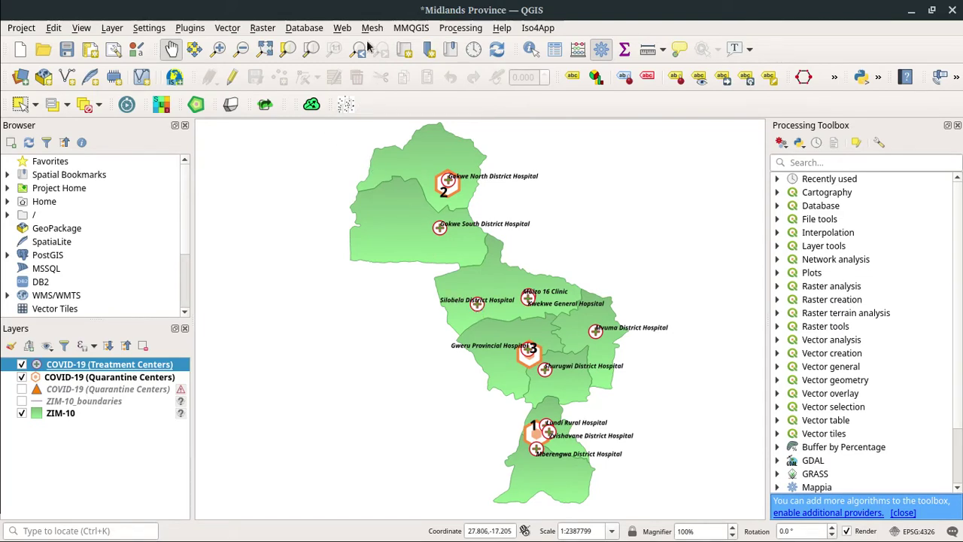
{"action": "left_click", "coordinate": [188, 28]}
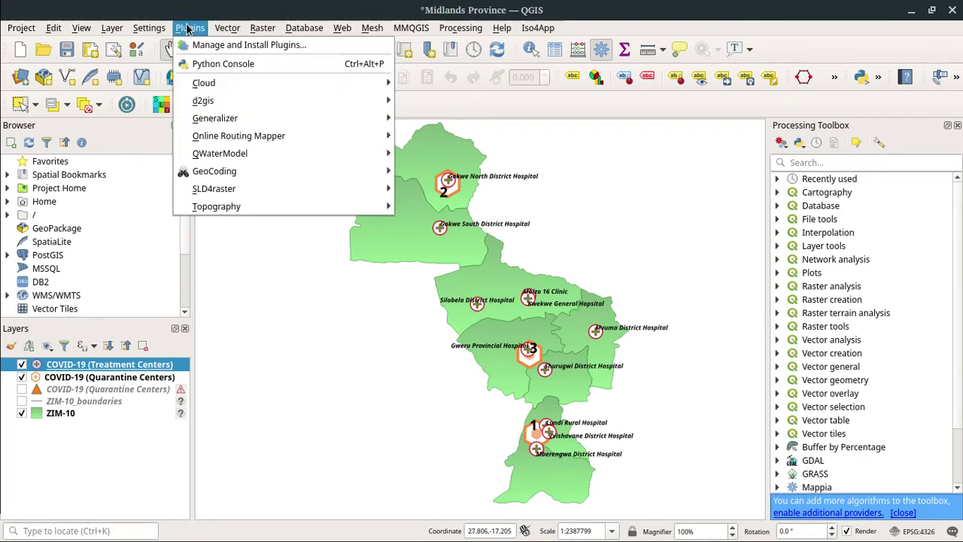
{"action": "left_click", "coordinate": [204, 44]}
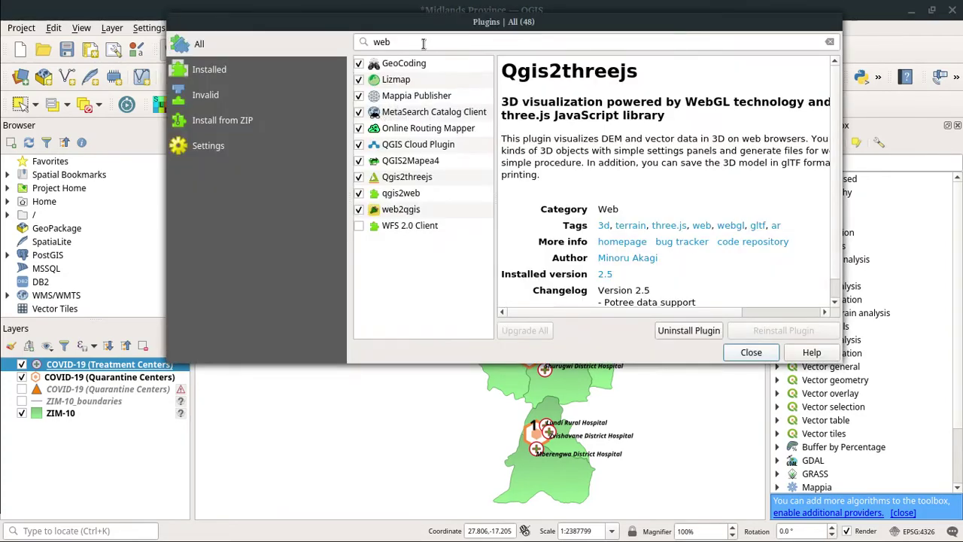
{"action": "left_click", "coordinate": [419, 43]}
{"action": "left_click_drag", "start_coordinate": [425, 28], "coordinate": [412, 97]}
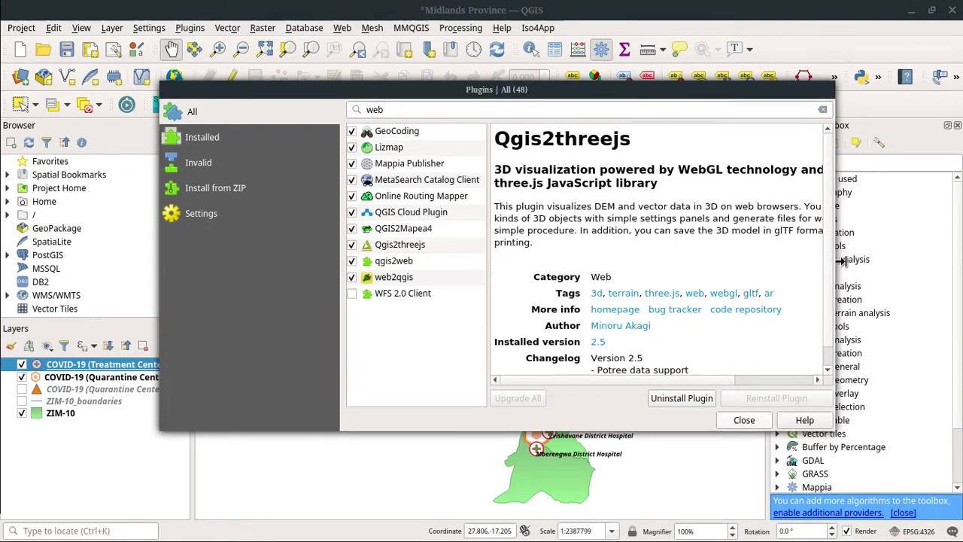
{"action": "left_click_drag", "start_coordinate": [835, 262], "coordinate": [926, 262]}
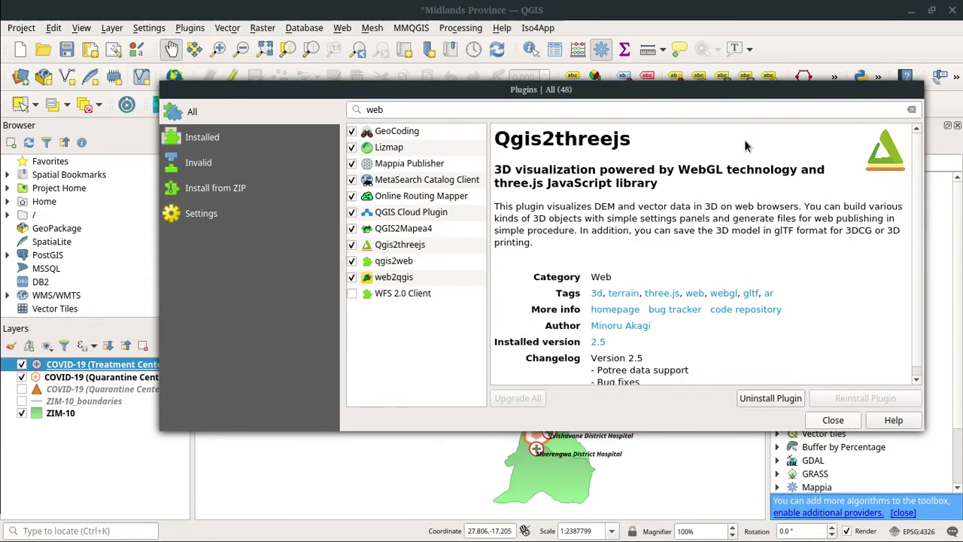
{"action": "left_click_drag", "start_coordinate": [649, 90], "coordinate": [561, 96]}
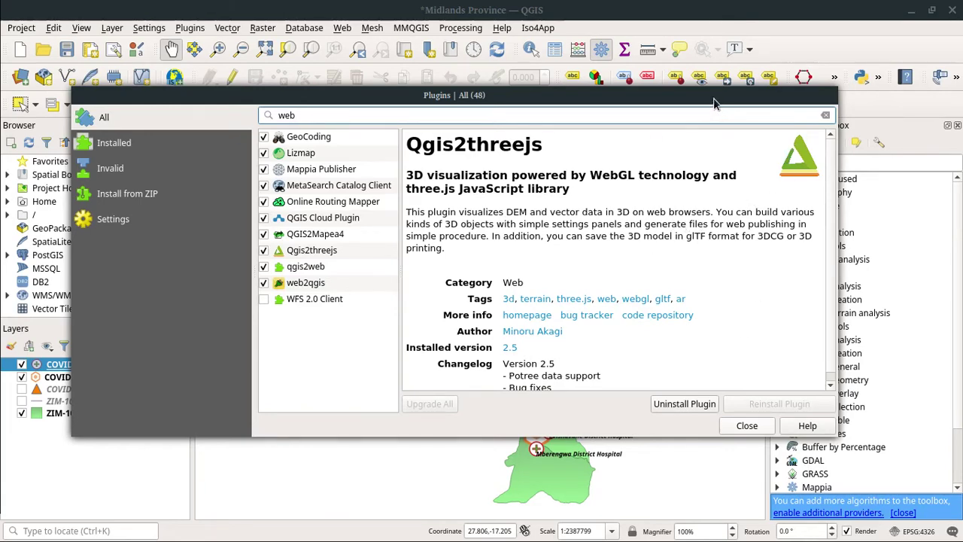
{"action": "left_click_drag", "start_coordinate": [705, 100], "coordinate": [704, 114]}
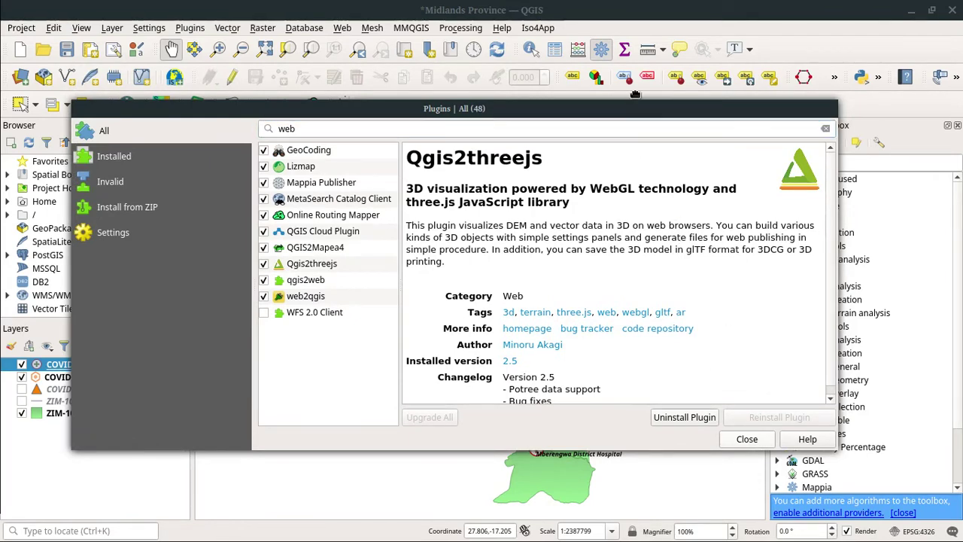
{"action": "left_click_drag", "start_coordinate": [634, 109], "coordinate": [638, 90]}
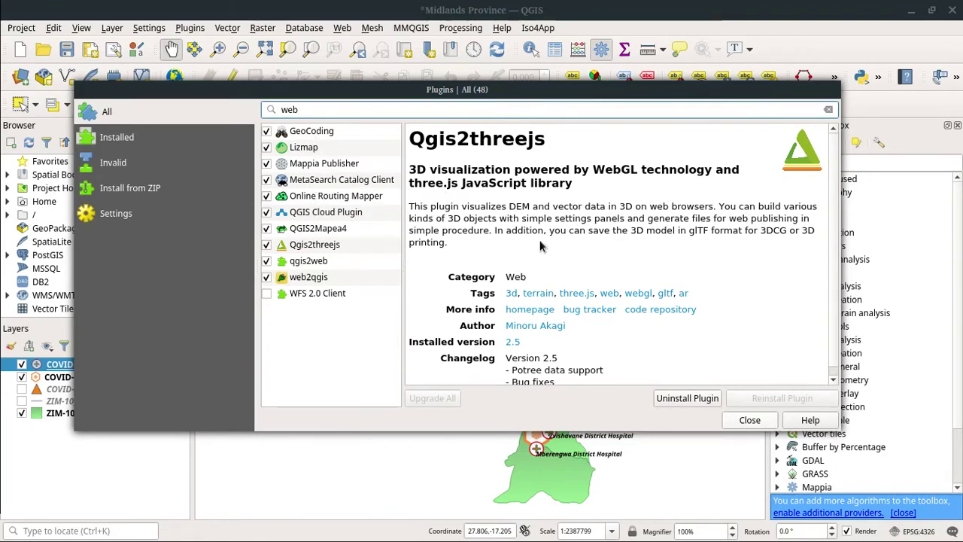
{"action": "left_click", "coordinate": [750, 420]}
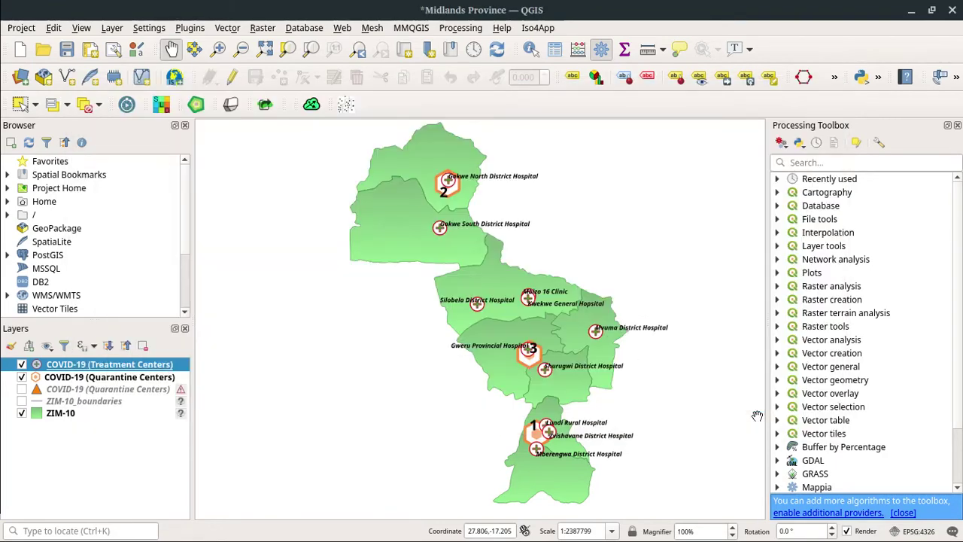
Launch the Qgis2threejs Exporter from the Web menu to preview the map in 3D
{"action": "mouse_move", "coordinate": [496, 345]}
{"action": "left_mouse_down"}
{"action": "mouse_move", "coordinate": [508, 341]}
{"action": "mouse_move", "coordinate": [485, 345]}
{"action": "left_mouse_up"}
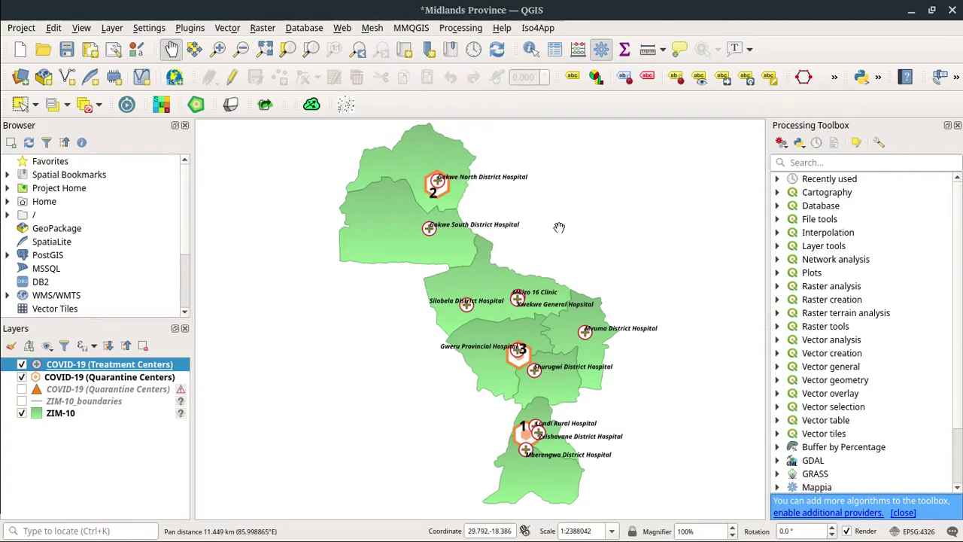
{"action": "left_click", "coordinate": [343, 29]}
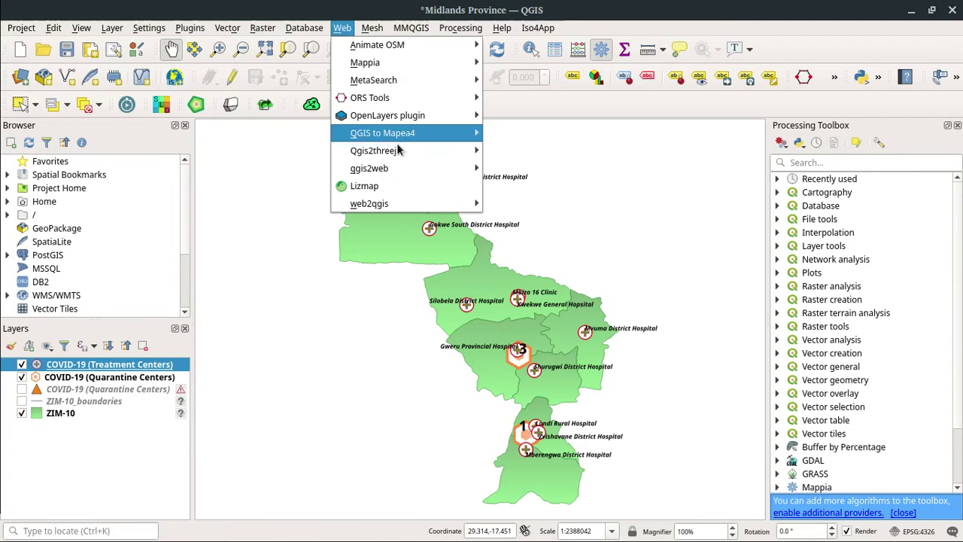
{"action": "mouse_move", "coordinate": [401, 153]}
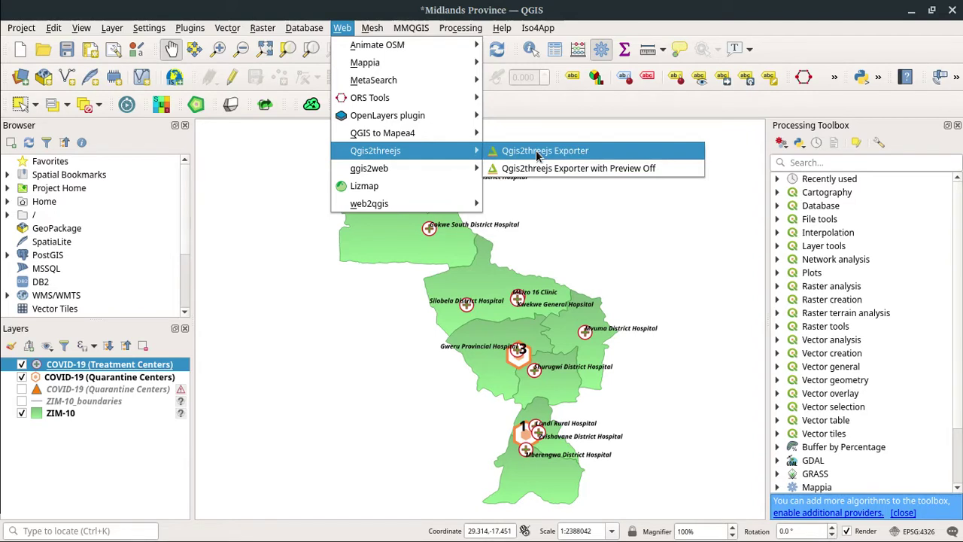
{"action": "left_click", "coordinate": [585, 153]}
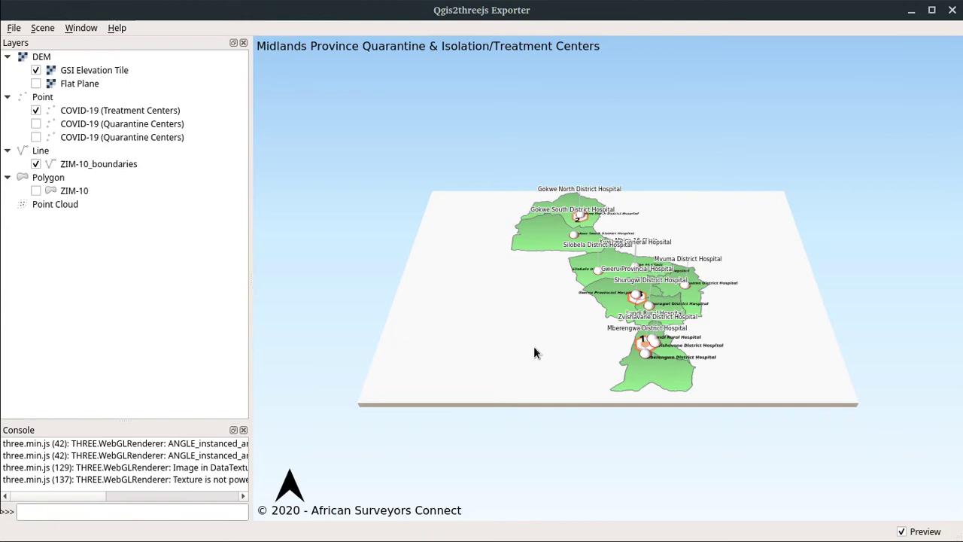
{"action": "left_click_drag", "start_coordinate": [534, 349], "coordinate": [542, 417]}
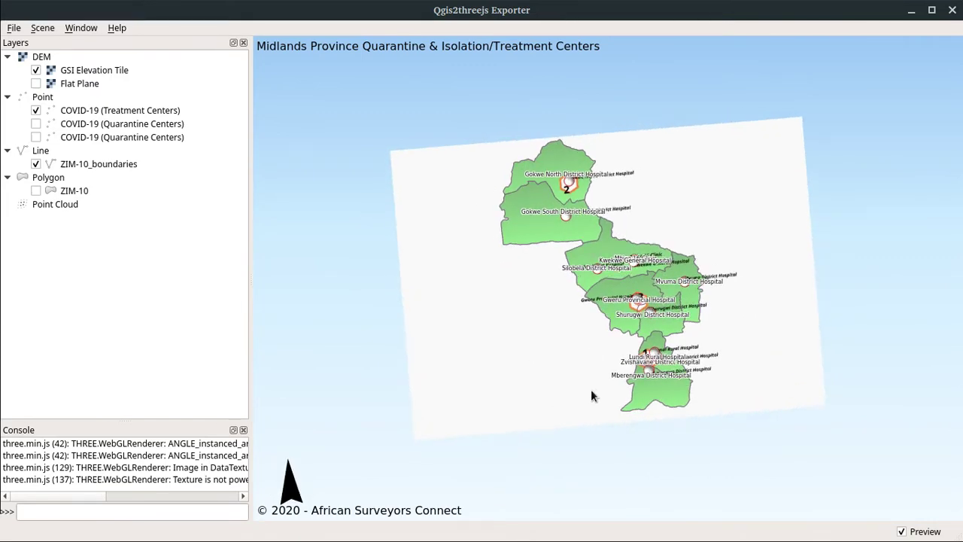
{"action": "left_click_drag", "start_coordinate": [586, 372], "coordinate": [557, 363]}
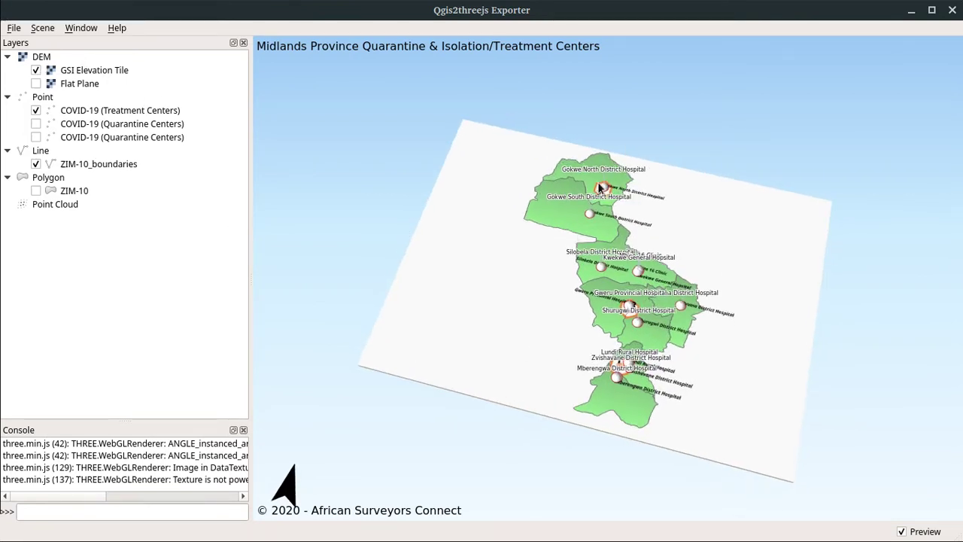
{"action": "left_click", "coordinate": [35, 70]}
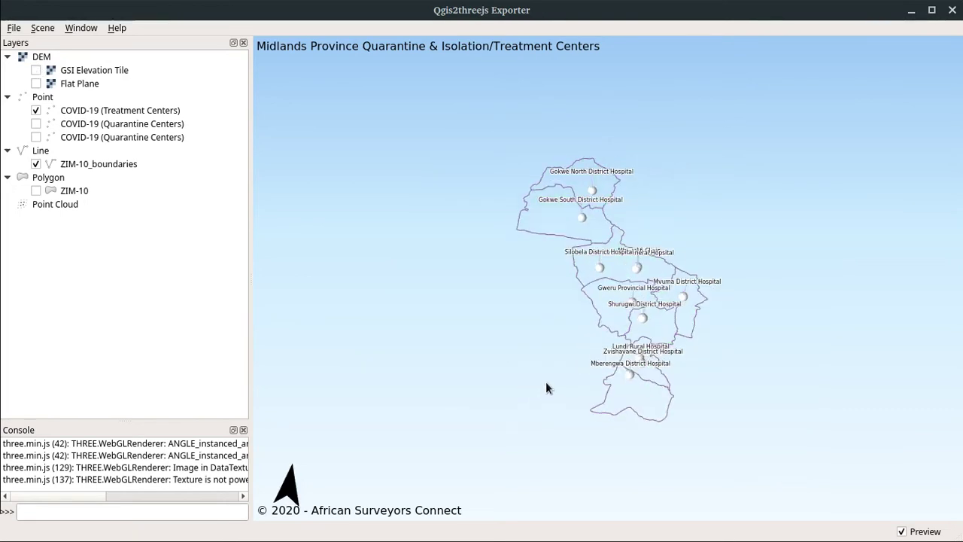
{"action": "left_click", "coordinate": [36, 70]}
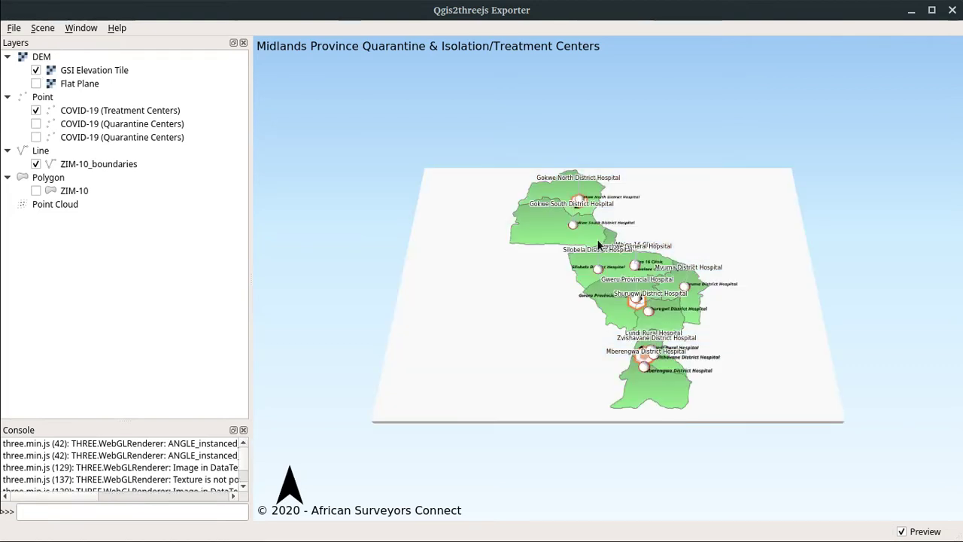
{"action": "left_click_drag", "start_coordinate": [537, 397], "coordinate": [612, 275]}
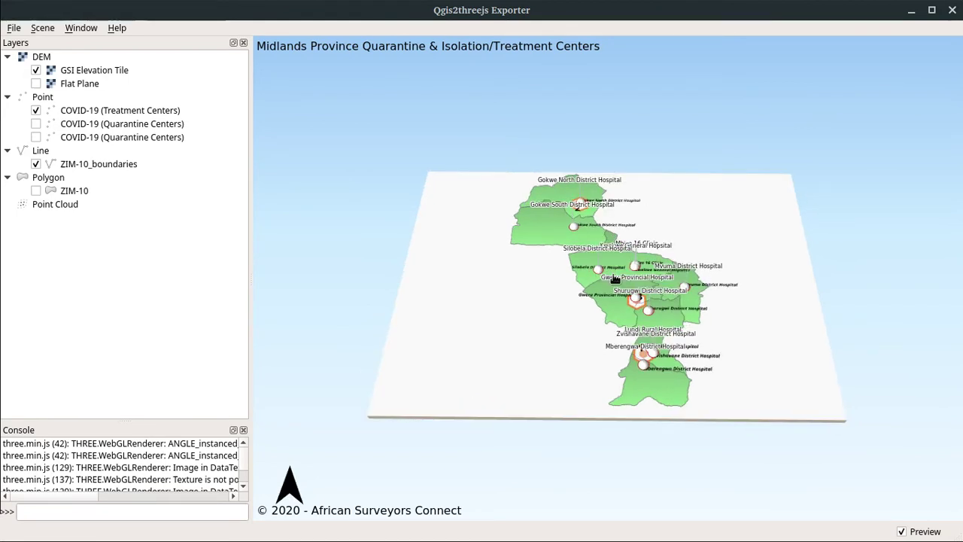
{"action": "mouse_move", "coordinate": [666, 373]}
{"action": "left_mouse_down"}
{"action": "mouse_move", "coordinate": [672, 392]}
{"action": "mouse_move", "coordinate": [656, 364]}
{"action": "left_mouse_up"}
{"action": "scroll", "coordinate": [643, 322], "scroll_direction": "up", "scroll_amount": 4}
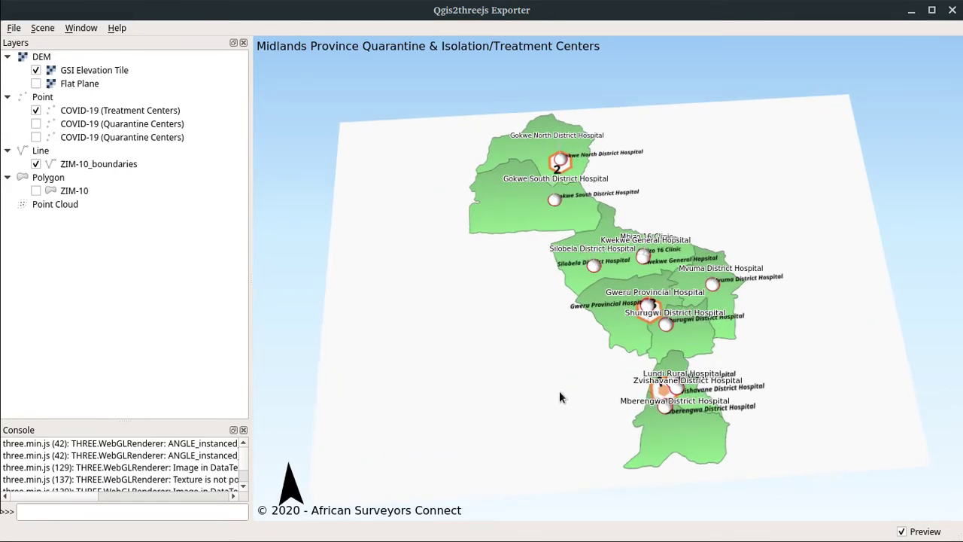
{"action": "left_click_drag", "start_coordinate": [559, 391], "coordinate": [561, 338]}
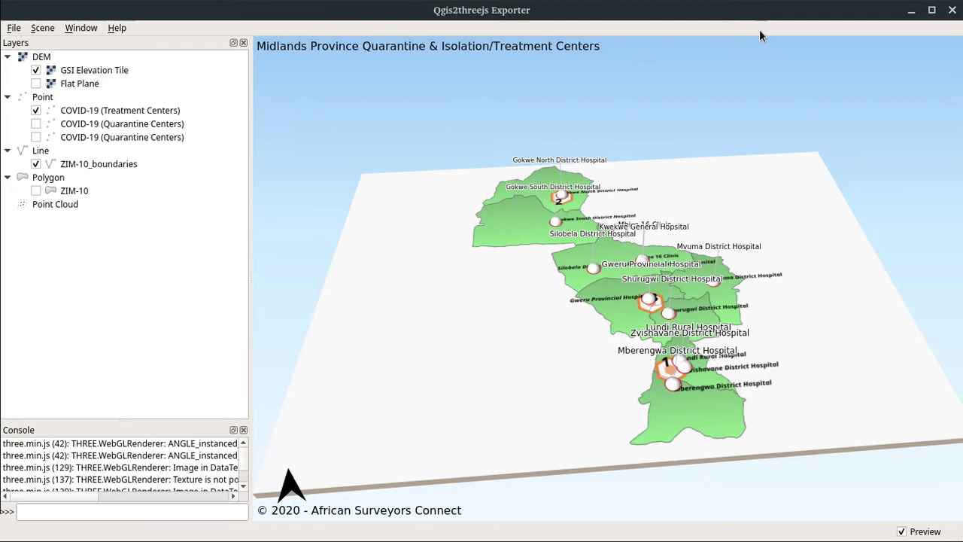
Enable a black north arrow under Scene > Decorations and apply it
{"action": "left_click", "coordinate": [14, 27]}
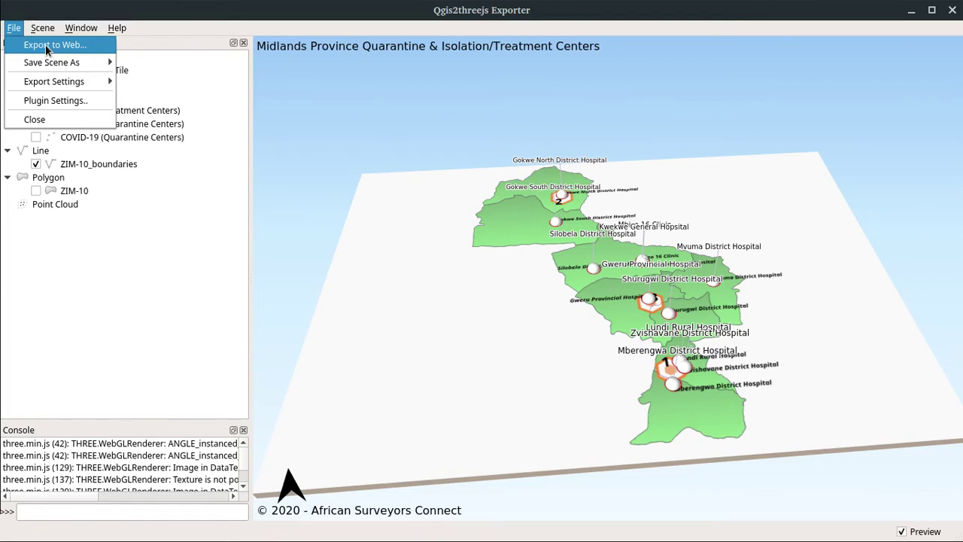
{"action": "left_click", "coordinate": [43, 29]}
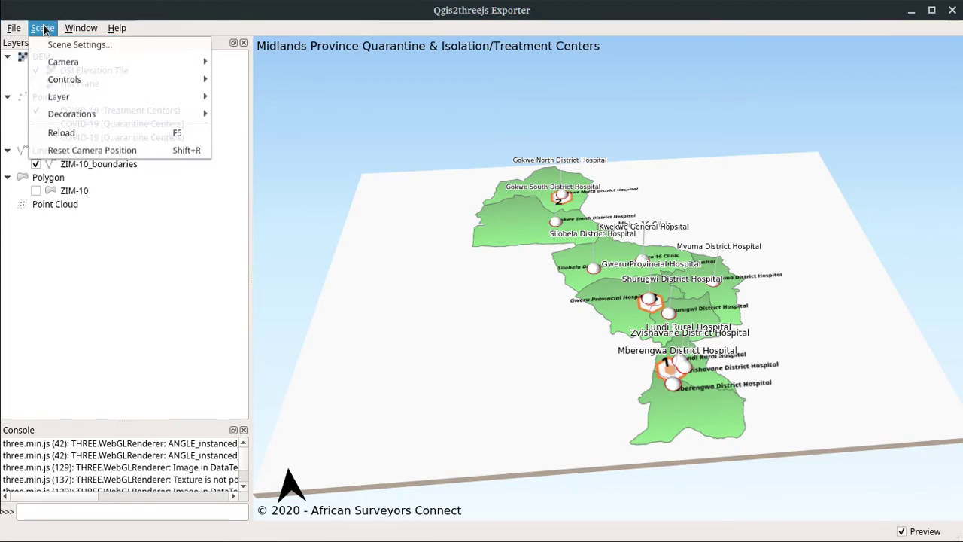
{"action": "left_click", "coordinate": [44, 28]}
{"action": "left_click", "coordinate": [43, 29]}
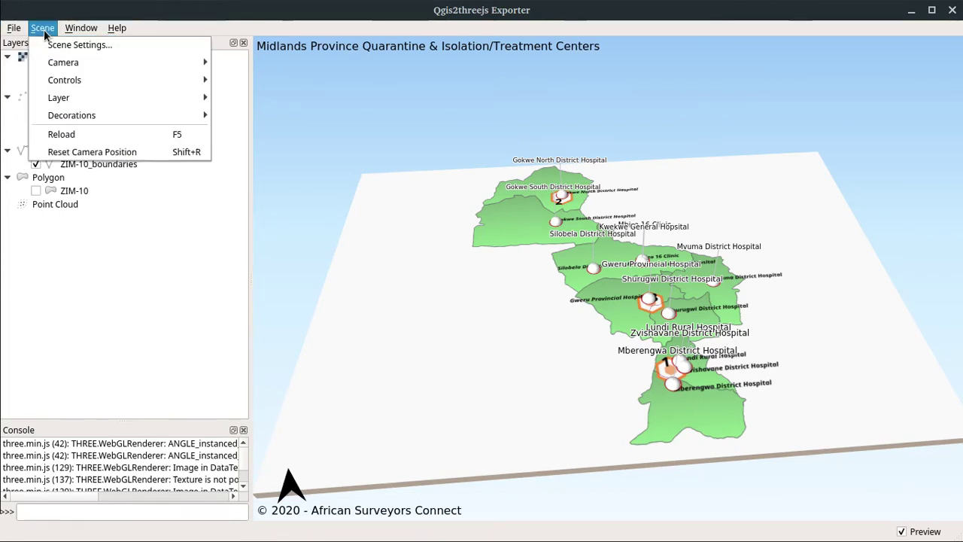
{"action": "mouse_move", "coordinate": [157, 116]}
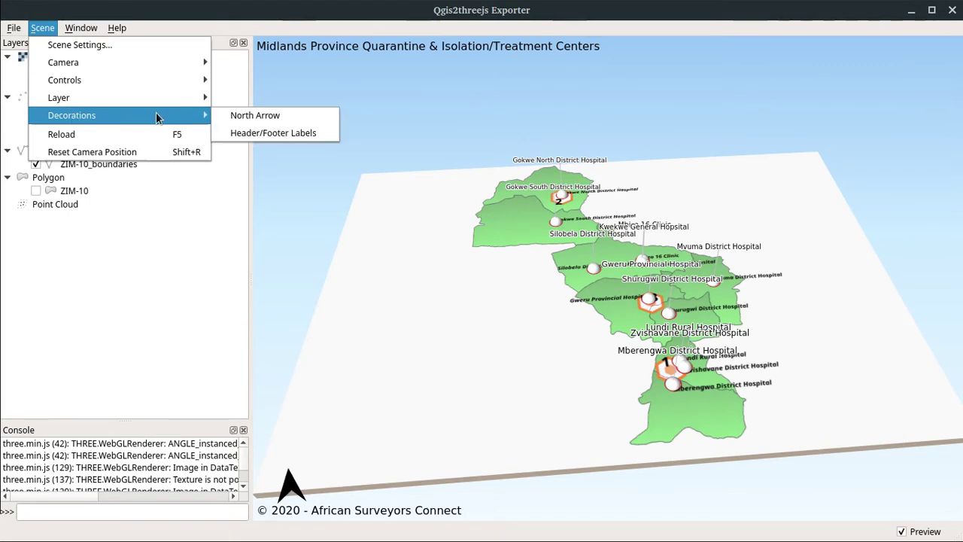
{"action": "left_click", "coordinate": [245, 117]}
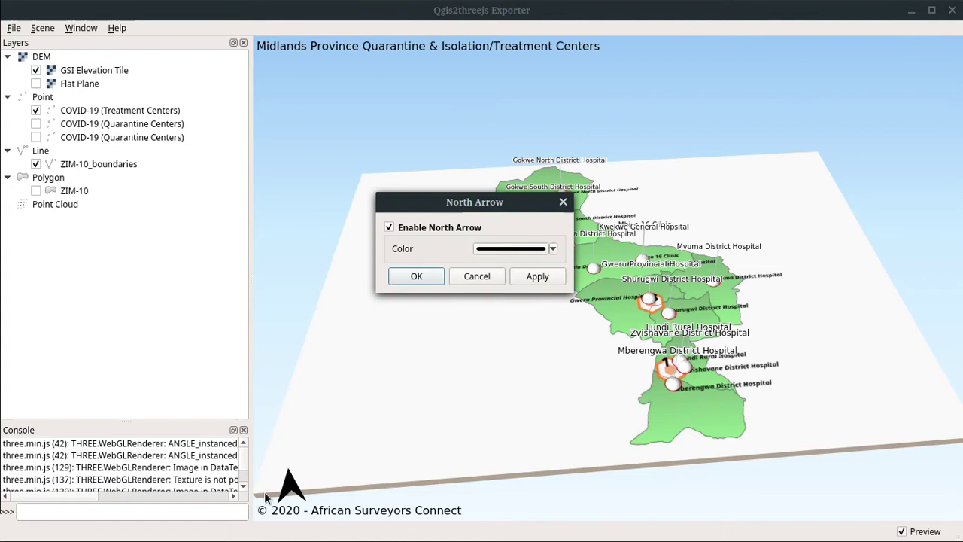
{"action": "left_click", "coordinate": [537, 277]}
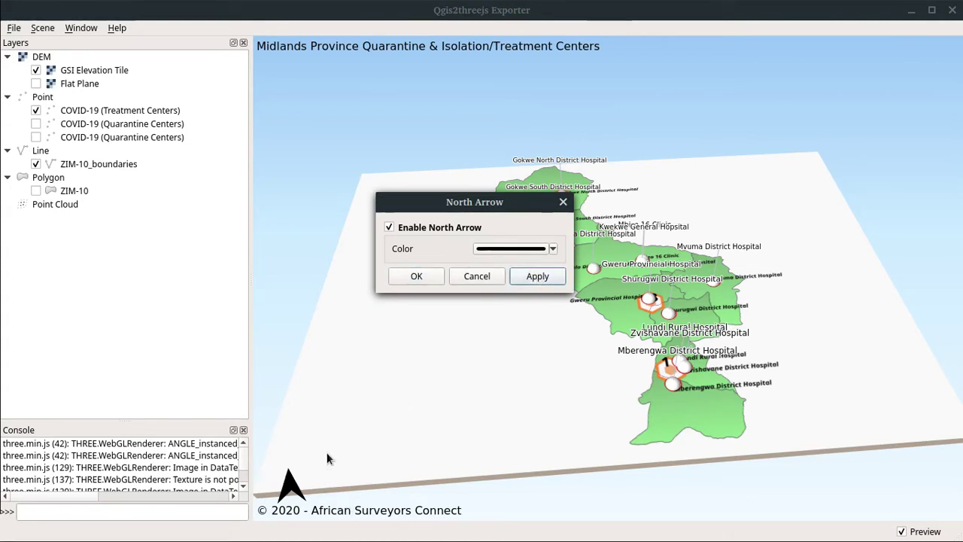
Confirm header 'Midlands Province Quarantine & Isolation/Treatment Centers' and footer '© 2020 - African Surveyors Connect'
{"action": "left_click", "coordinate": [423, 276]}
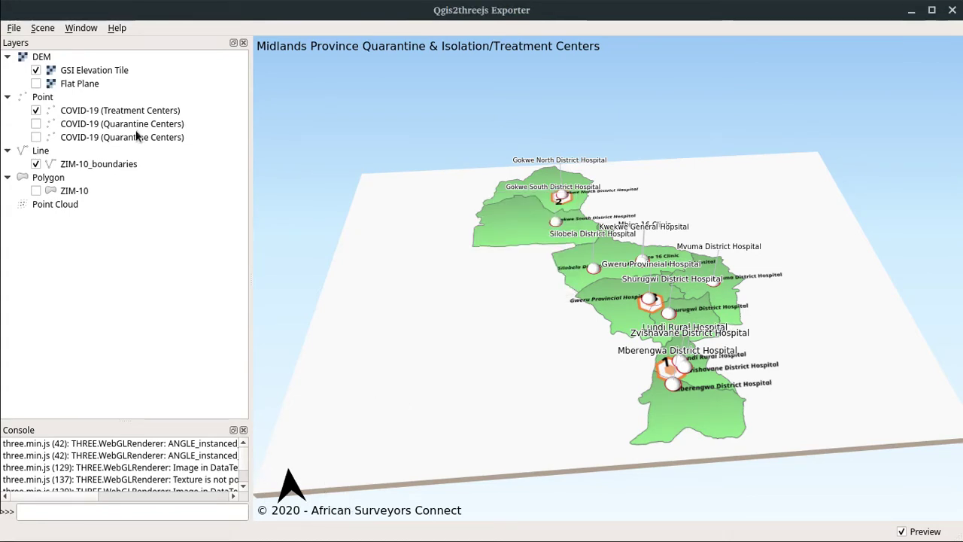
{"action": "left_click", "coordinate": [45, 34]}
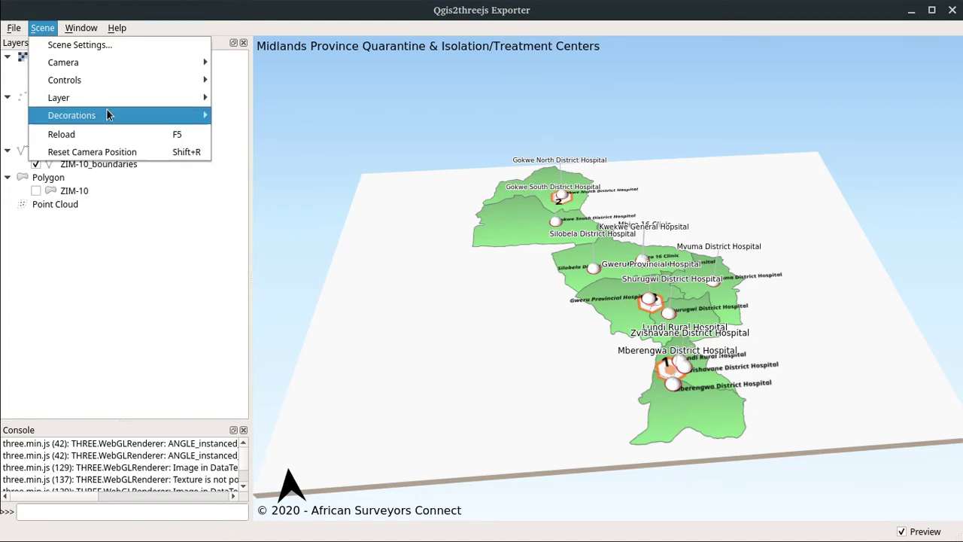
{"action": "mouse_move", "coordinate": [118, 79]}
{"action": "mouse_move", "coordinate": [187, 116]}
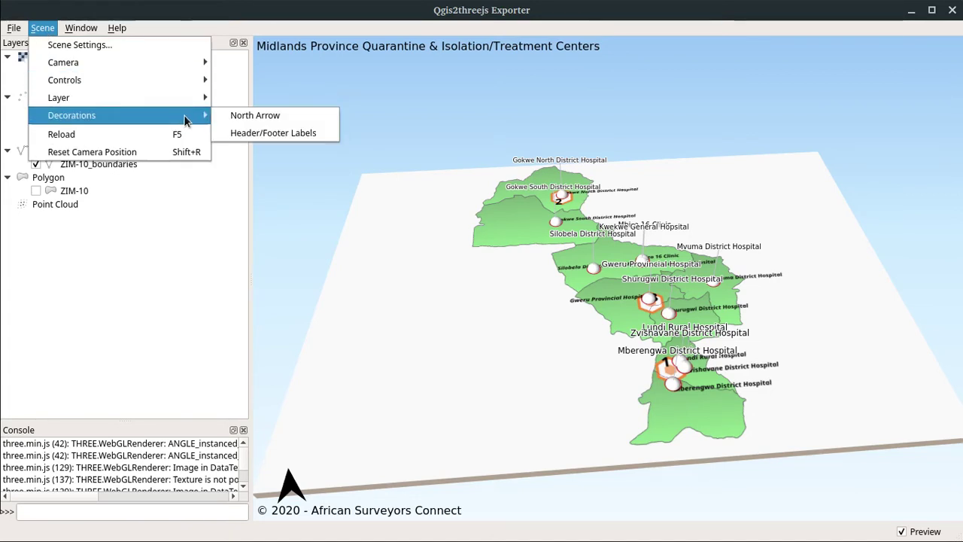
{"action": "left_click", "coordinate": [253, 133]}
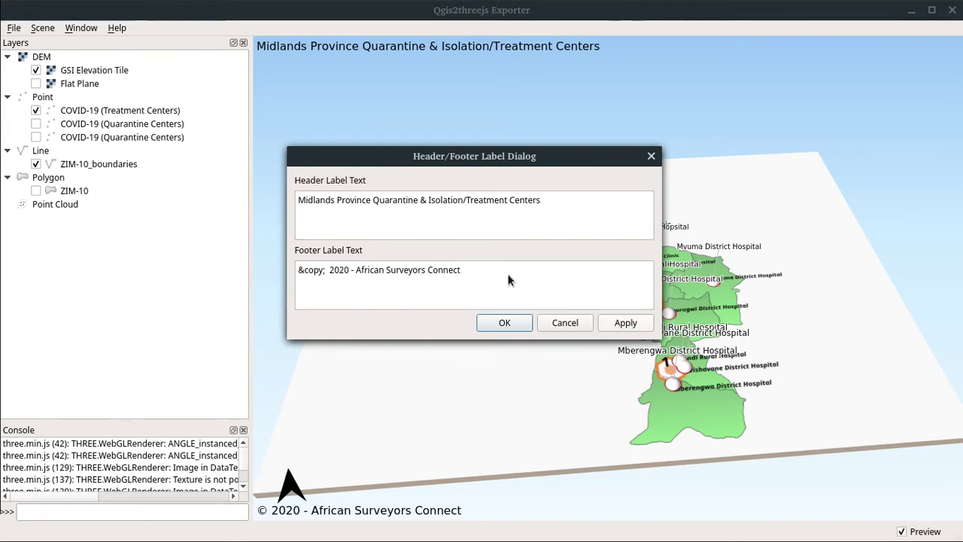
{"action": "left_click", "coordinate": [504, 323]}
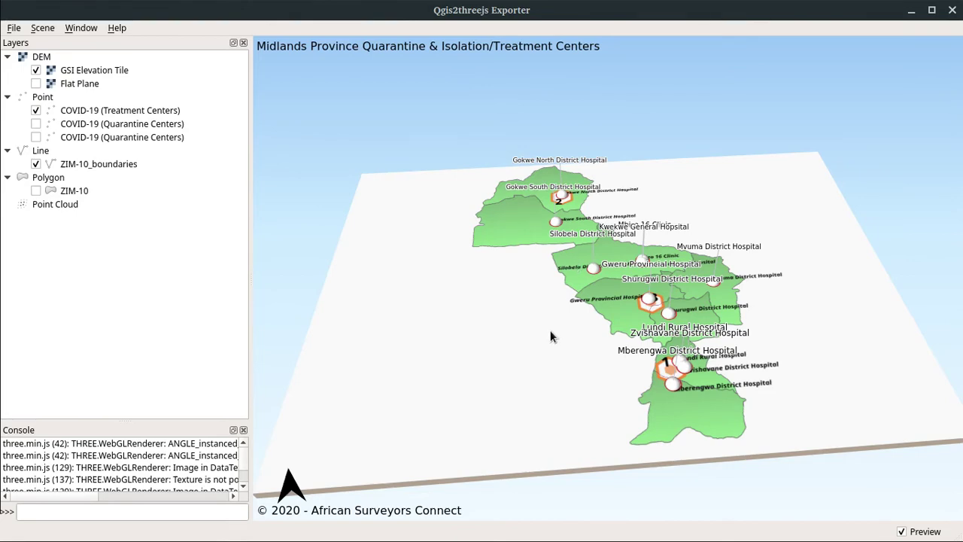
{"action": "left_click_drag", "start_coordinate": [550, 336], "coordinate": [547, 346]}
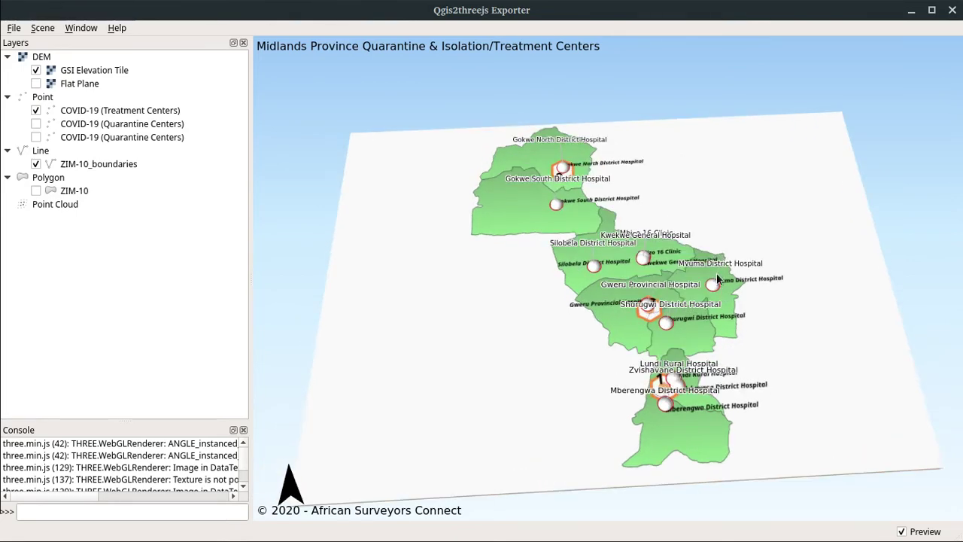
{"action": "left_click_drag", "start_coordinate": [589, 321], "coordinate": [570, 296]}
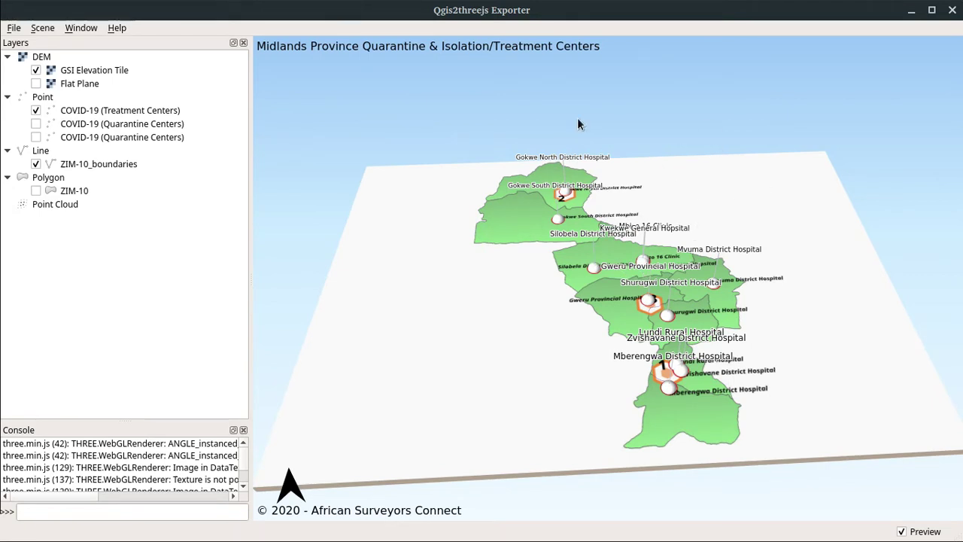
Open Export to Web with midlands.html, title 'Midlands Province Web View' and Mobile template
{"action": "left_click", "coordinate": [14, 29]}
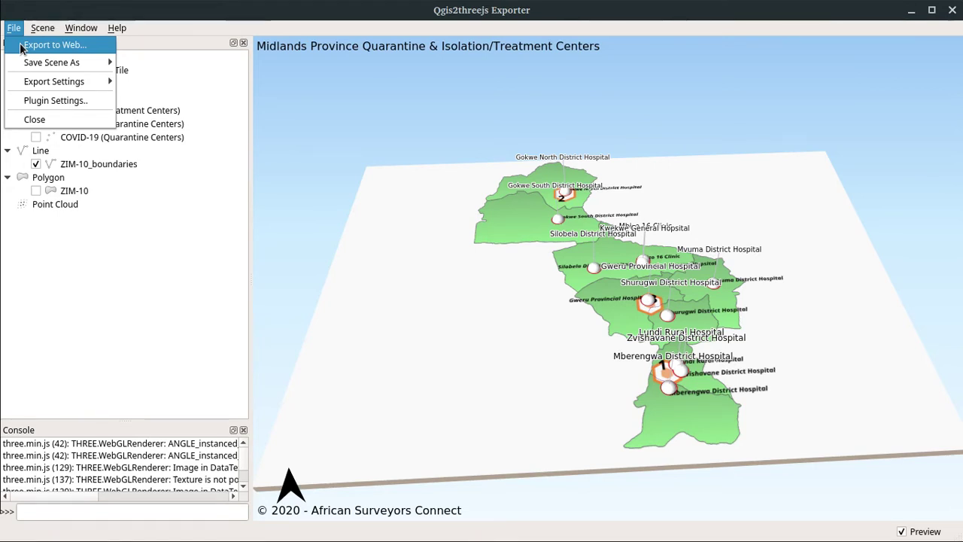
{"action": "left_click", "coordinate": [23, 46]}
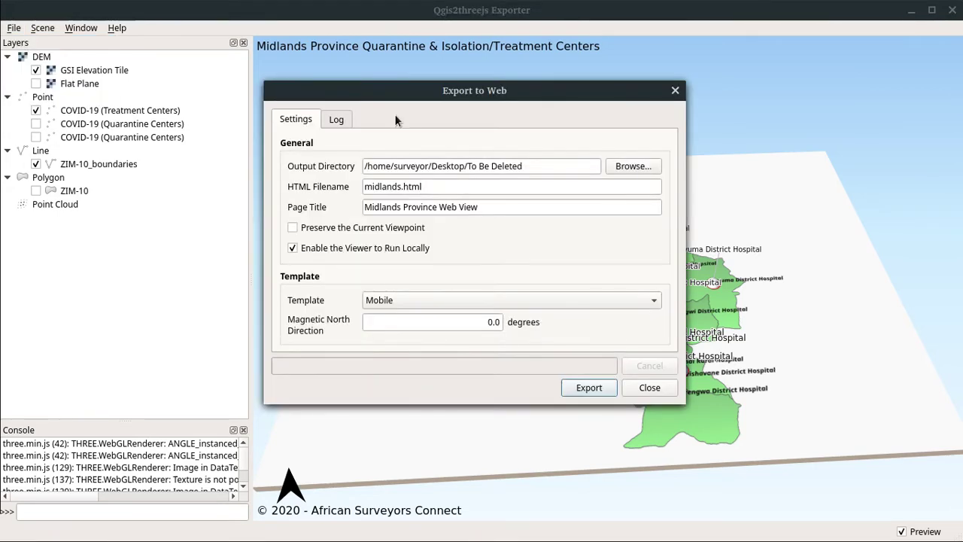
{"action": "left_click_drag", "start_coordinate": [460, 90], "coordinate": [496, 114]}
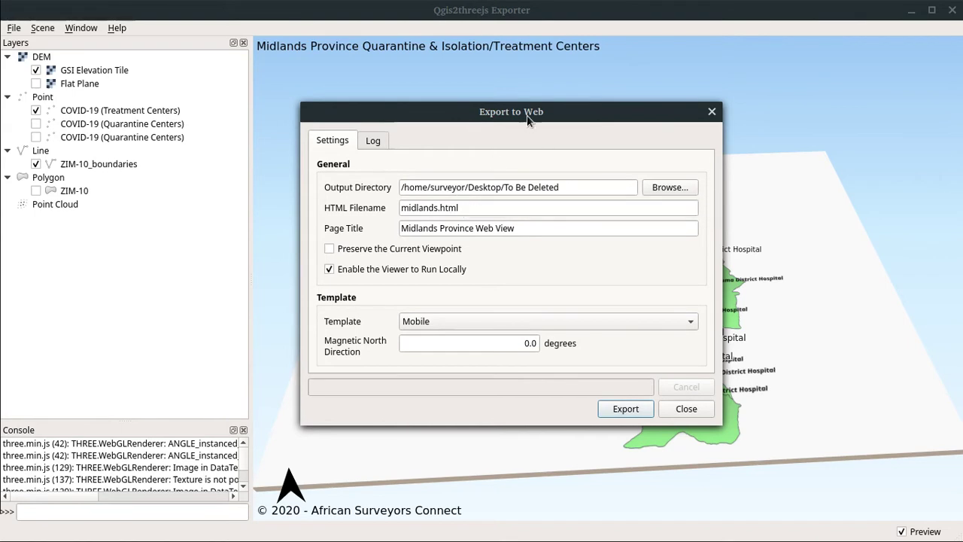
{"action": "mouse_move", "coordinate": [549, 111]}
{"action": "left_mouse_down"}
{"action": "mouse_move", "coordinate": [613, 105]}
{"action": "mouse_move", "coordinate": [546, 127]}
{"action": "mouse_move", "coordinate": [566, 121]}
{"action": "left_mouse_up"}
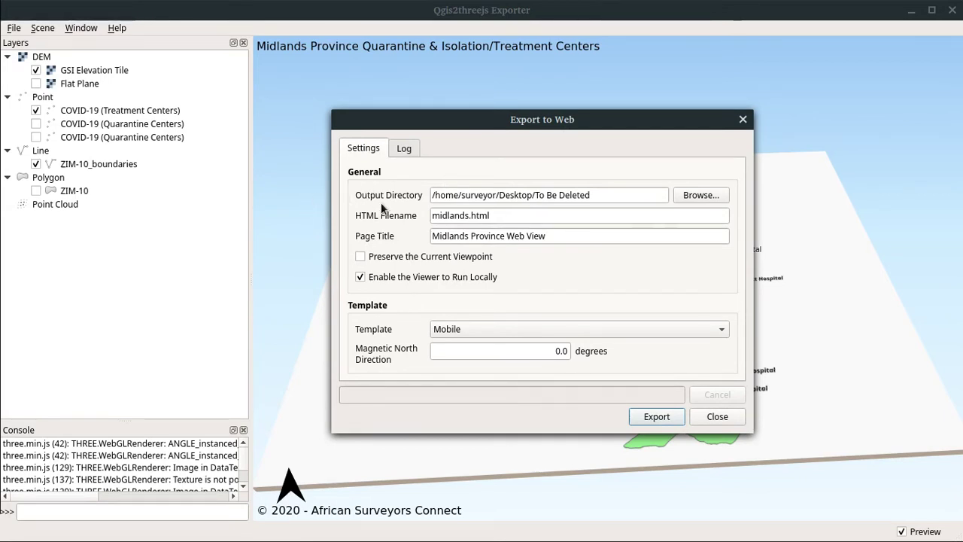
Set the export output directory to /home/surveyor/Desktop/QGIS to Web
{"action": "left_click", "coordinate": [697, 197]}
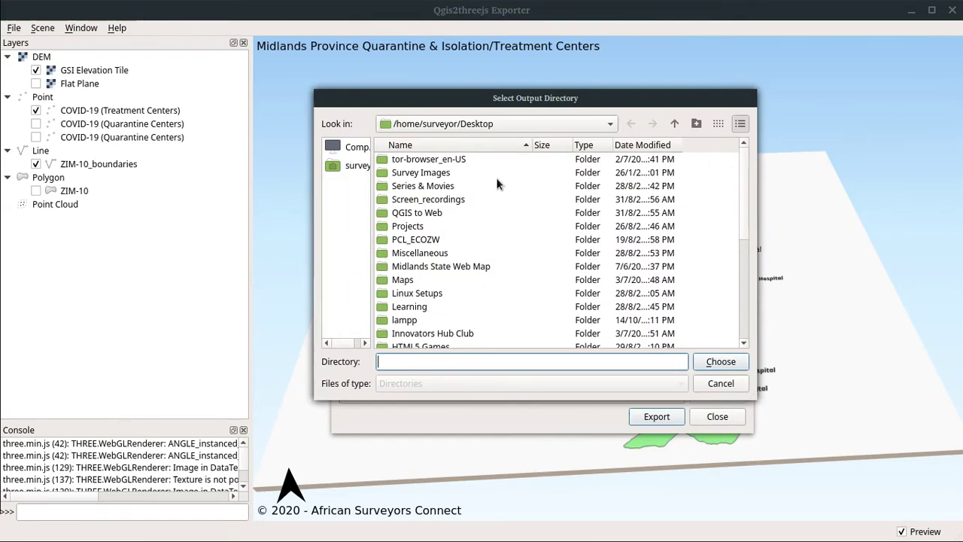
{"action": "scroll", "coordinate": [477, 281], "scroll_direction": "down", "scroll_amount": 4}
{"action": "scroll", "coordinate": [477, 286], "scroll_direction": "down", "scroll_amount": 1}
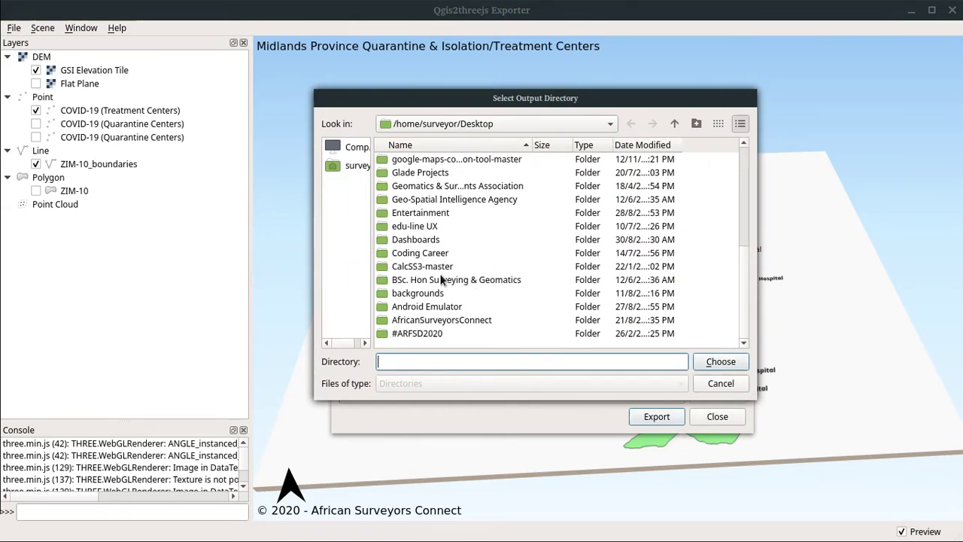
{"action": "scroll", "coordinate": [441, 280], "scroll_direction": "up", "scroll_amount": 2}
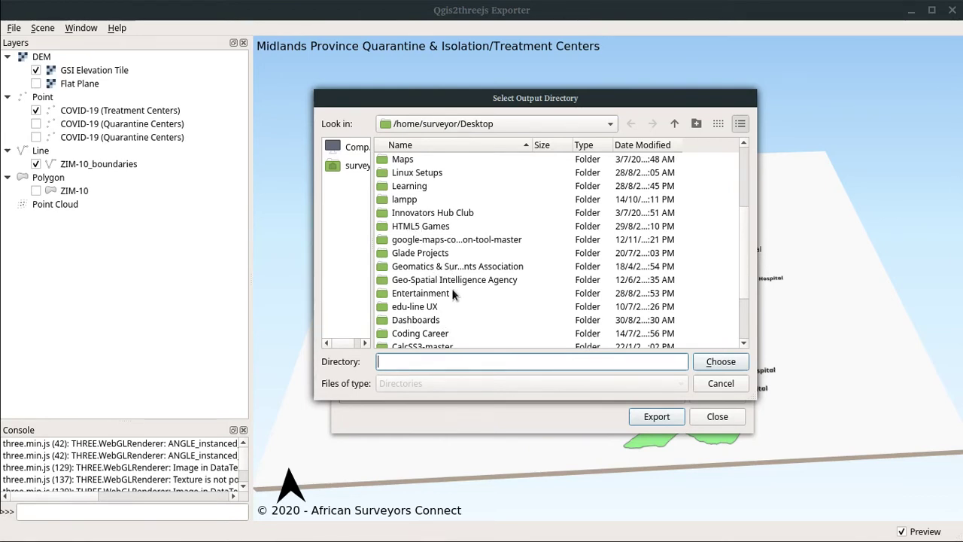
{"action": "scroll", "coordinate": [452, 293], "scroll_direction": "up", "scroll_amount": 3}
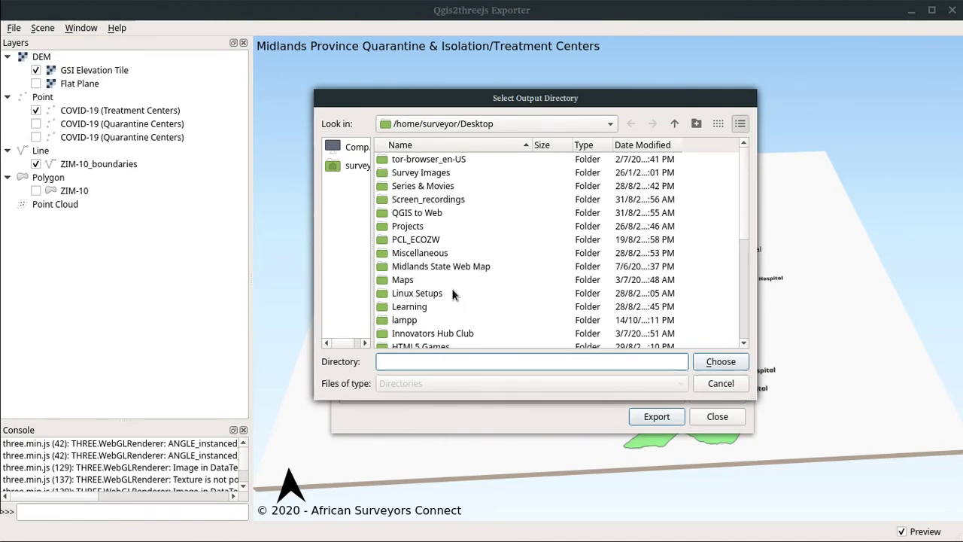
{"action": "left_click", "coordinate": [423, 214]}
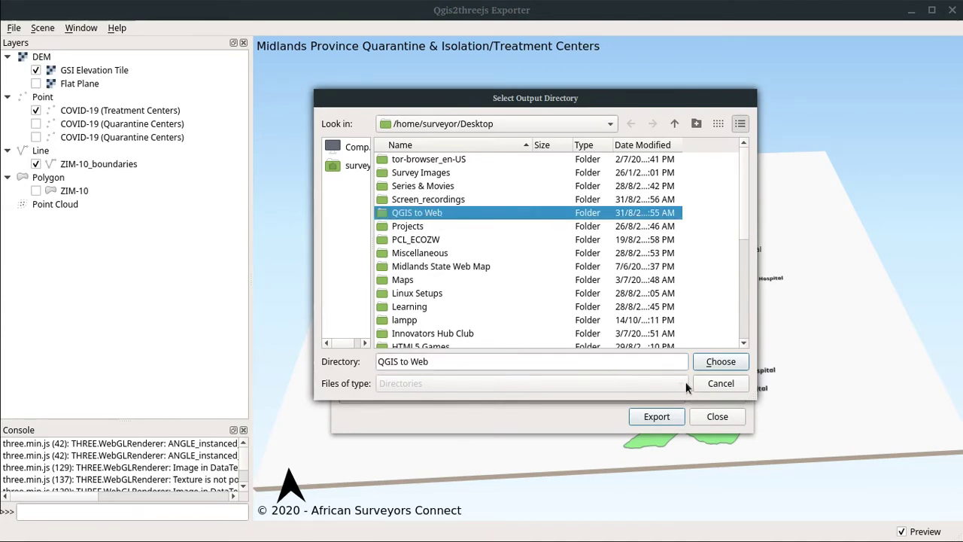
{"action": "left_click", "coordinate": [719, 362]}
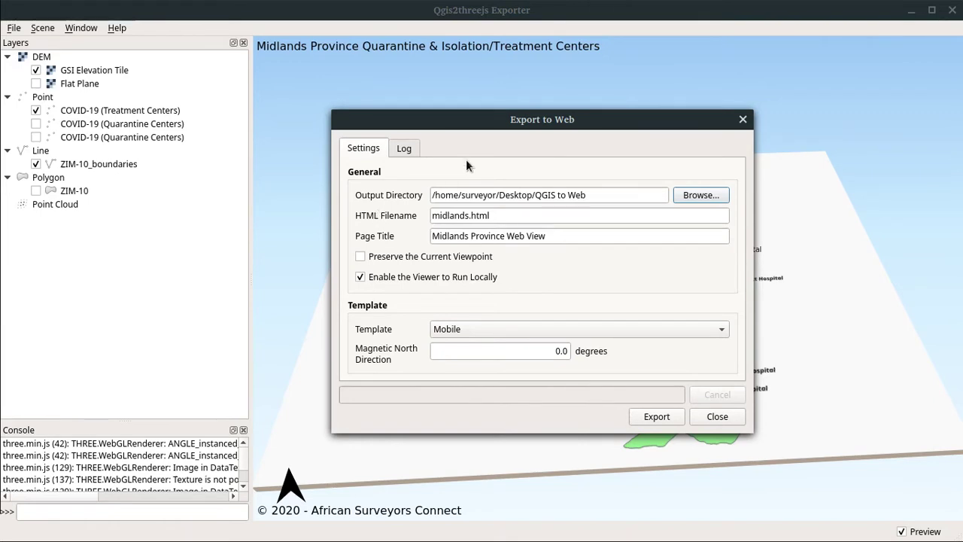
Keep the Mobile template and export the scene to midlands.html
{"action": "left_click_drag", "start_coordinate": [486, 122], "coordinate": [452, 124]}
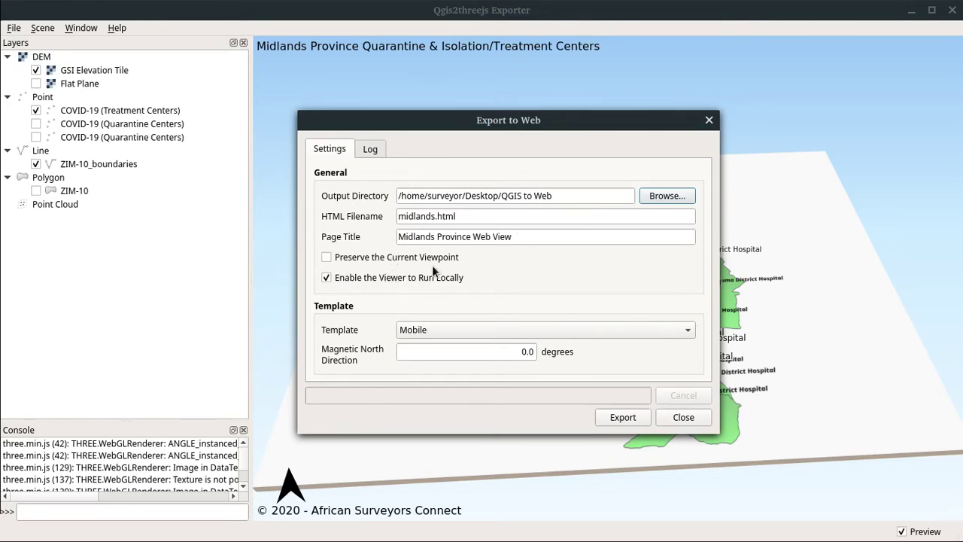
{"action": "left_click", "coordinate": [445, 329]}
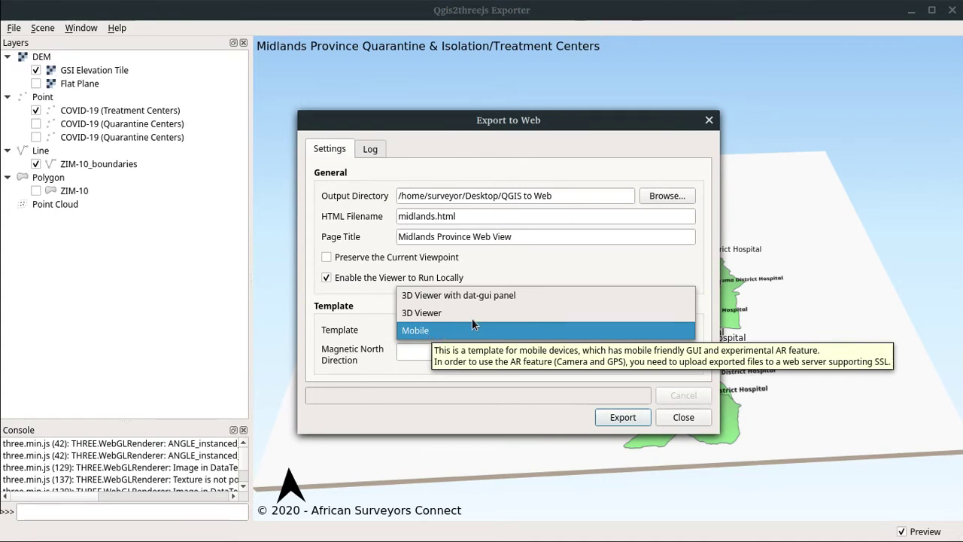
{"action": "left_click", "coordinate": [567, 257]}
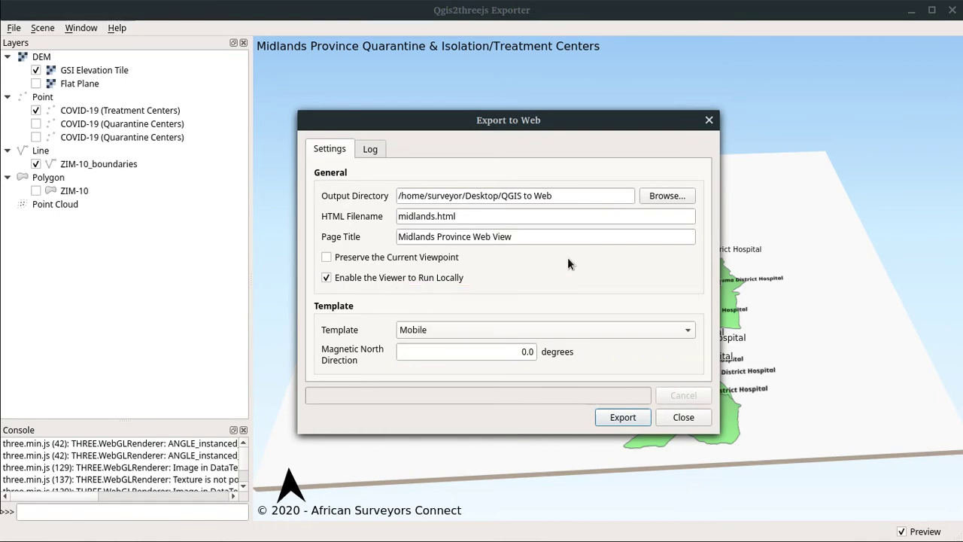
{"action": "left_click", "coordinate": [616, 415]}
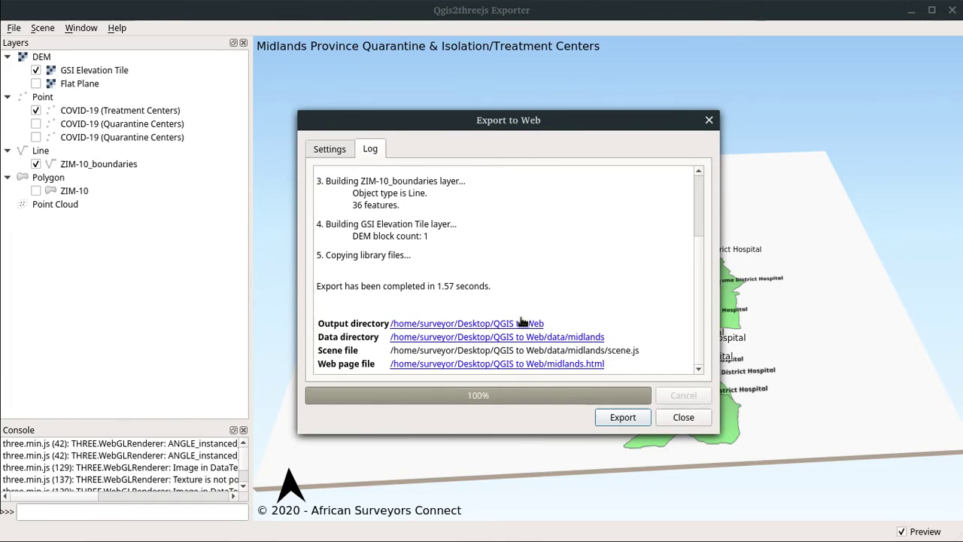
Open the exported midlands.html from the Web page link in the export log
{"action": "scroll", "coordinate": [523, 322], "scroll_direction": "up", "scroll_amount": 3}
{"action": "scroll", "coordinate": [523, 322], "scroll_direction": "down", "scroll_amount": 3}
{"action": "scroll", "coordinate": [523, 322], "scroll_direction": "up", "scroll_amount": 3}
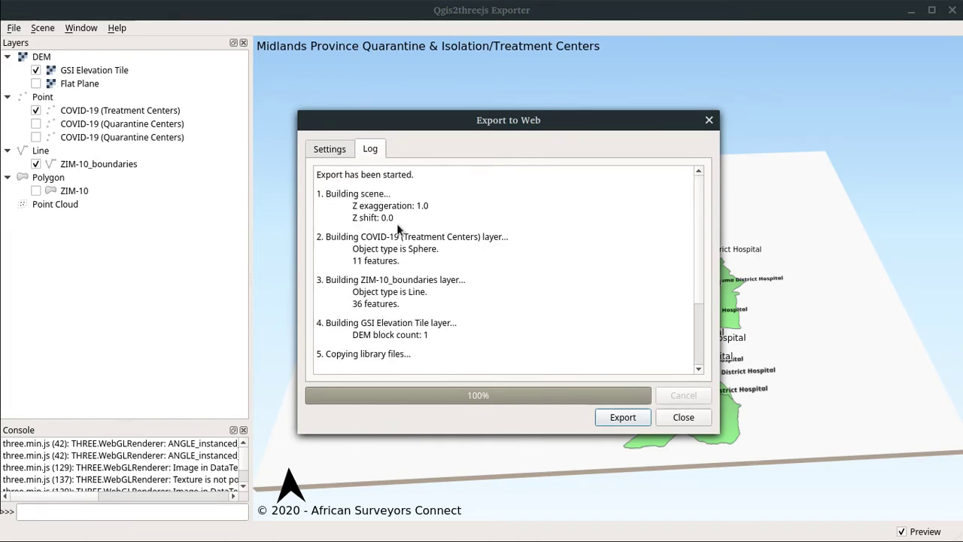
{"action": "scroll", "coordinate": [426, 260], "scroll_direction": "down", "scroll_amount": 3}
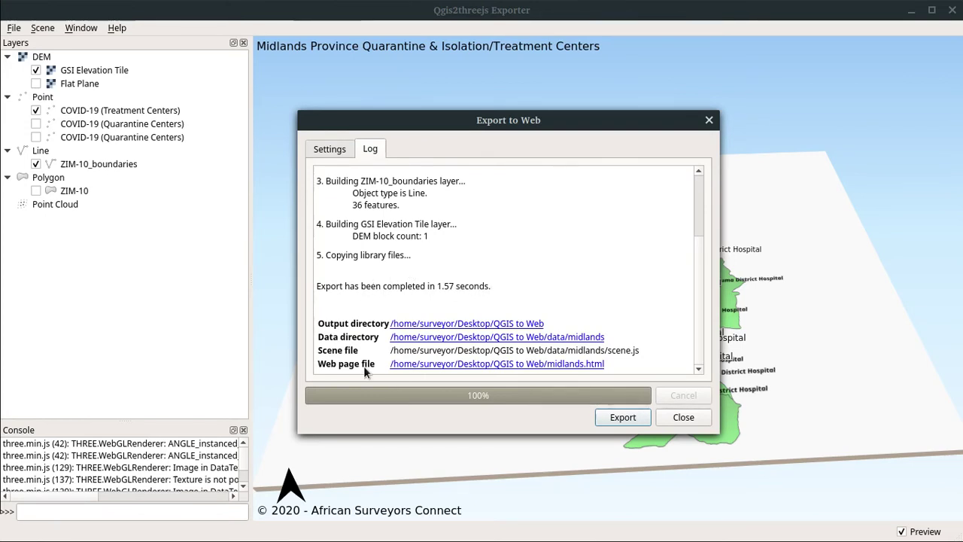
{"action": "left_click", "coordinate": [509, 364]}
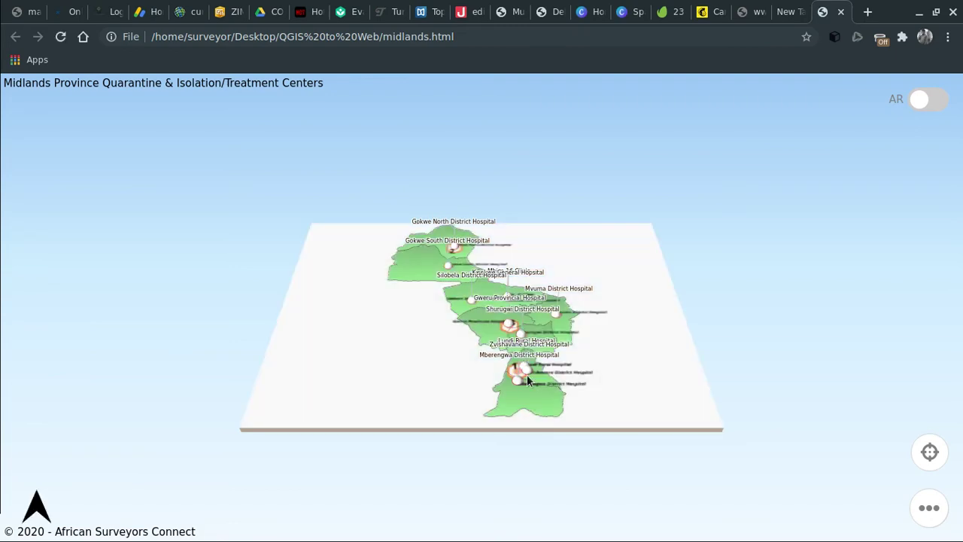
Orbit and zoom the 3D Midlands map in Chrome, ending with north pointing up
{"action": "mouse_move", "coordinate": [609, 400]}
{"action": "left_mouse_down"}
{"action": "mouse_move", "coordinate": [615, 430]}
{"action": "mouse_move", "coordinate": [635, 432]}
{"action": "mouse_move", "coordinate": [714, 397]}
{"action": "mouse_move", "coordinate": [636, 443]}
{"action": "mouse_move", "coordinate": [546, 454]}
{"action": "mouse_move", "coordinate": [469, 413]}
{"action": "mouse_move", "coordinate": [430, 435]}
{"action": "mouse_move", "coordinate": [519, 444]}
{"action": "mouse_move", "coordinate": [582, 410]}
{"action": "mouse_move", "coordinate": [607, 374]}
{"action": "mouse_move", "coordinate": [613, 404]}
{"action": "left_mouse_up"}
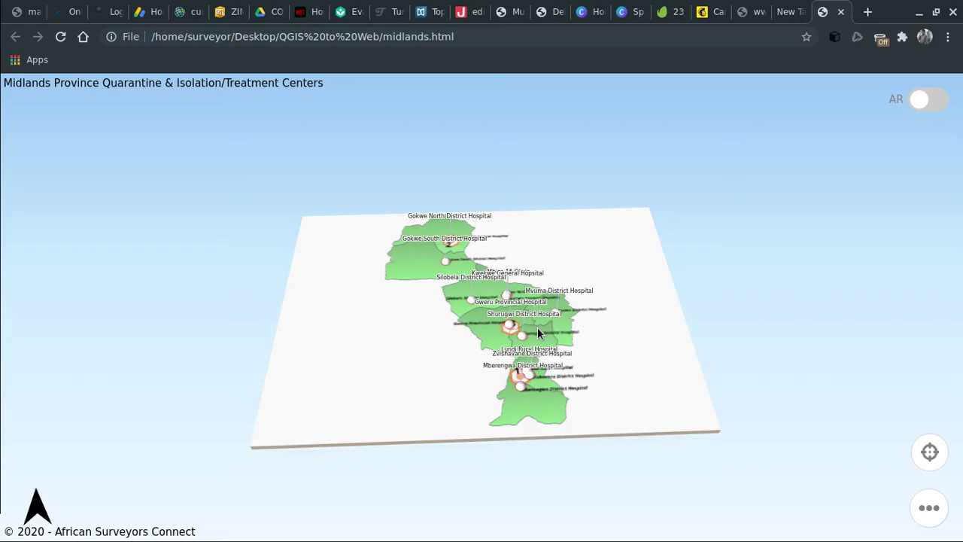
{"action": "left_click_drag", "start_coordinate": [601, 397], "coordinate": [539, 329]}
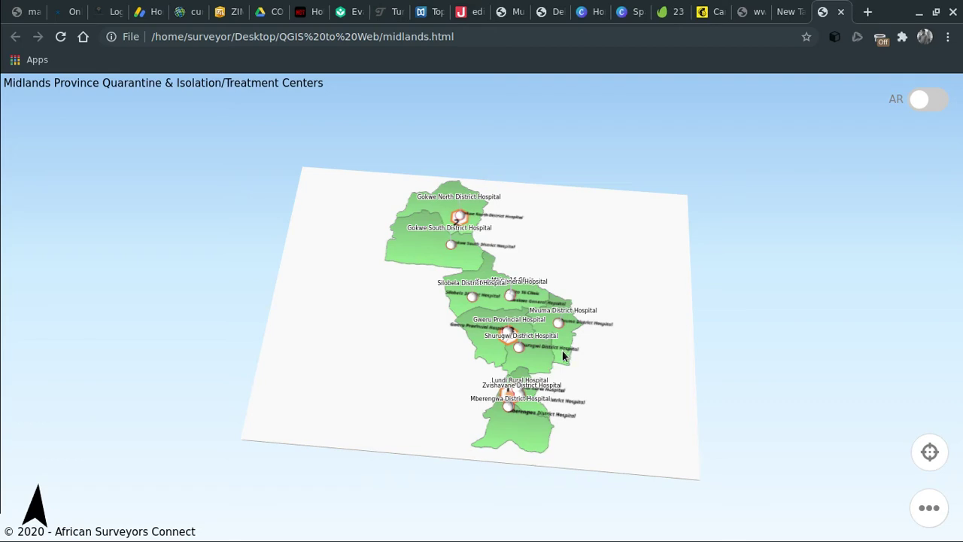
{"action": "scroll", "coordinate": [559, 355], "scroll_direction": "up", "scroll_amount": 3}
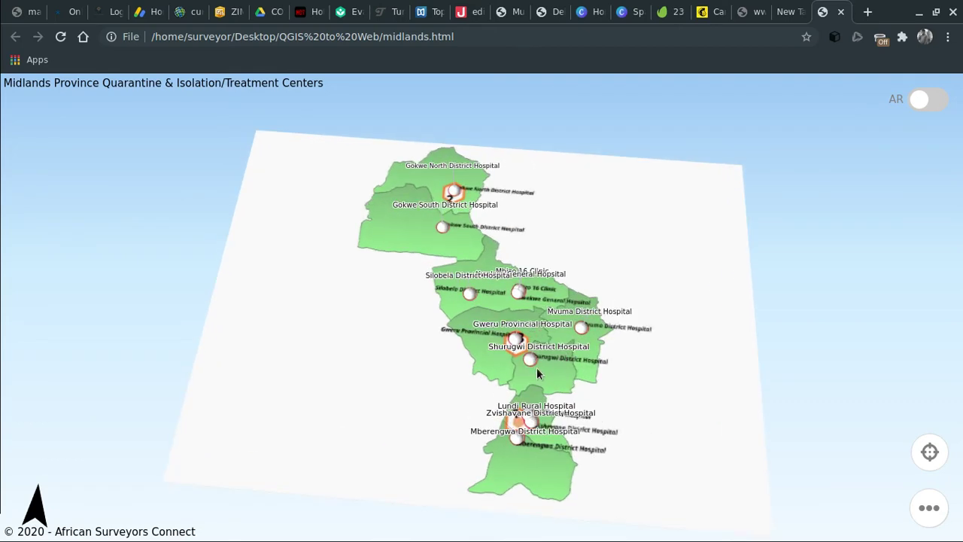
{"action": "left_click_drag", "start_coordinate": [613, 401], "coordinate": [492, 388]}
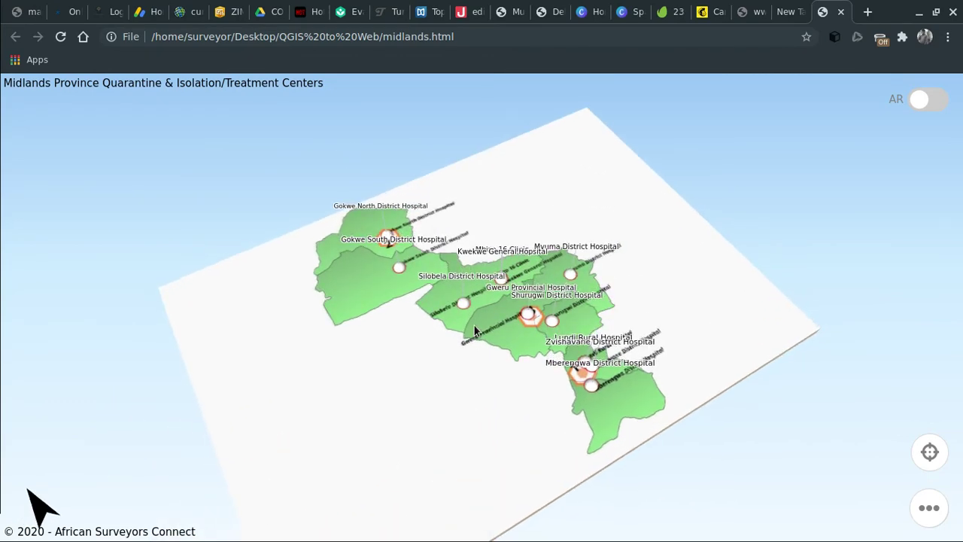
{"action": "scroll", "coordinate": [474, 325], "scroll_direction": "up", "scroll_amount": 3}
{"action": "left_click_drag", "start_coordinate": [474, 325], "coordinate": [464, 373]}
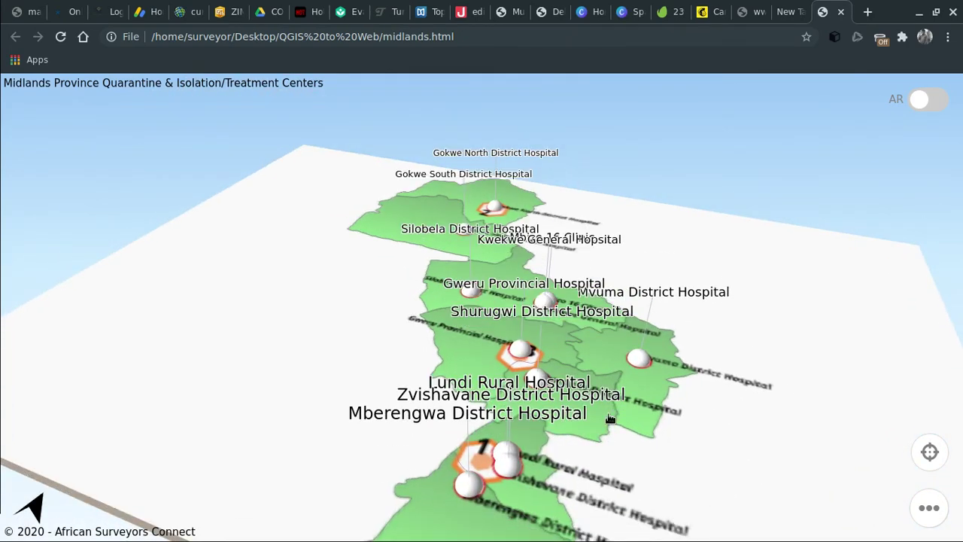
{"action": "scroll", "coordinate": [635, 427], "scroll_direction": "down", "scroll_amount": 3}
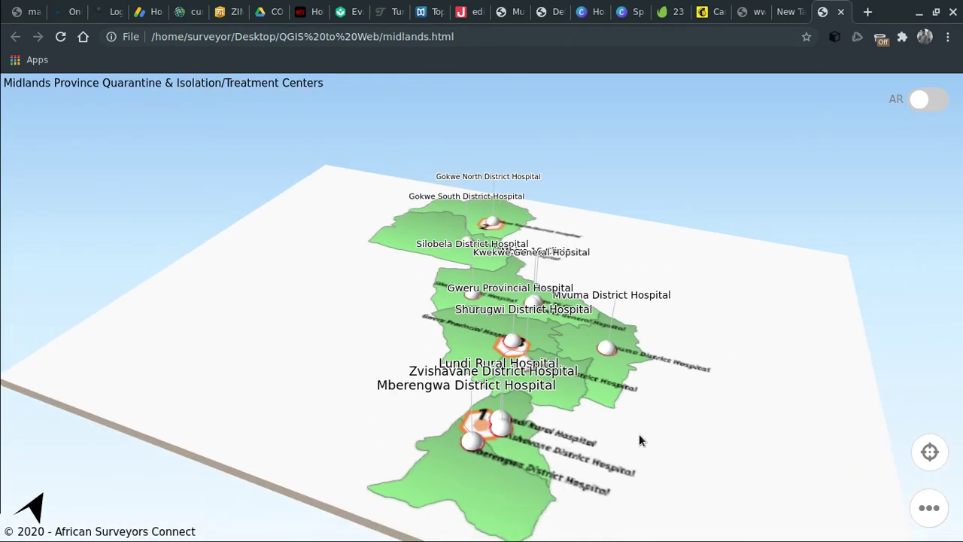
Turn on AR mode with camera allowed, then try locating the current position and dismiss the error
{"action": "left_click", "coordinate": [928, 104]}
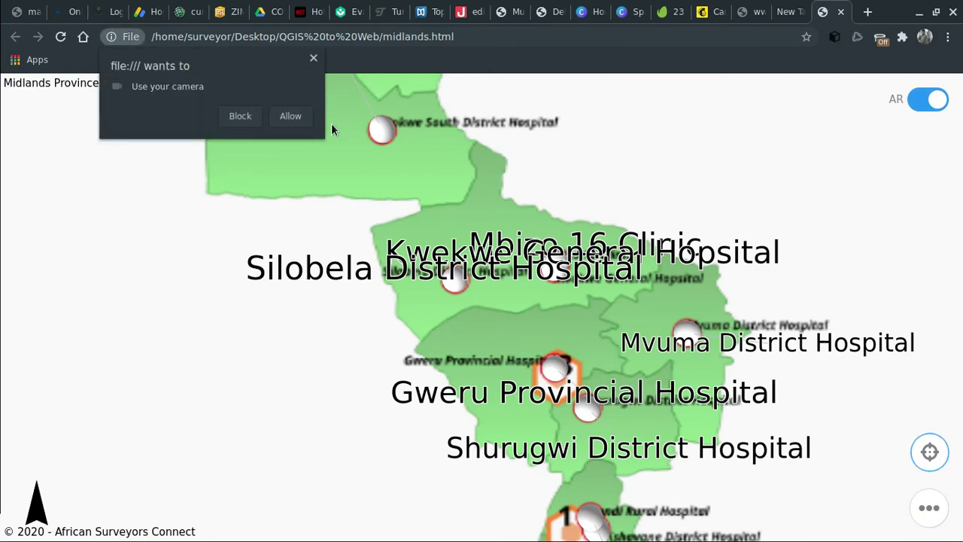
{"action": "left_click", "coordinate": [289, 116]}
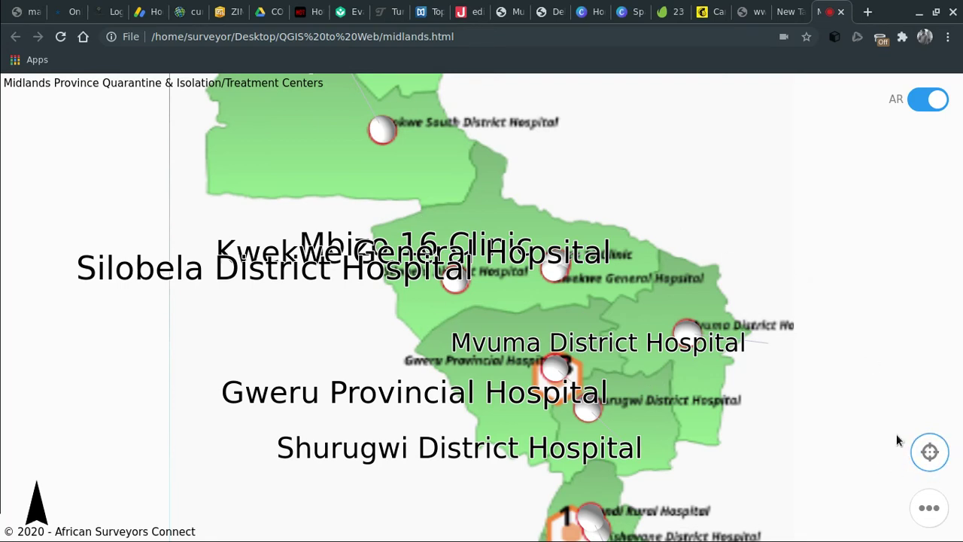
{"action": "left_click", "coordinate": [929, 452]}
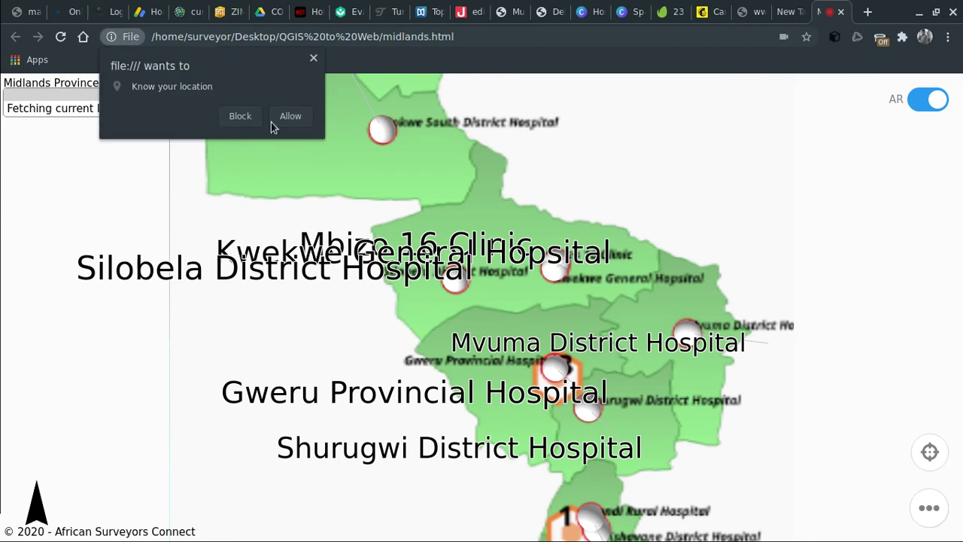
{"action": "left_click", "coordinate": [291, 115]}
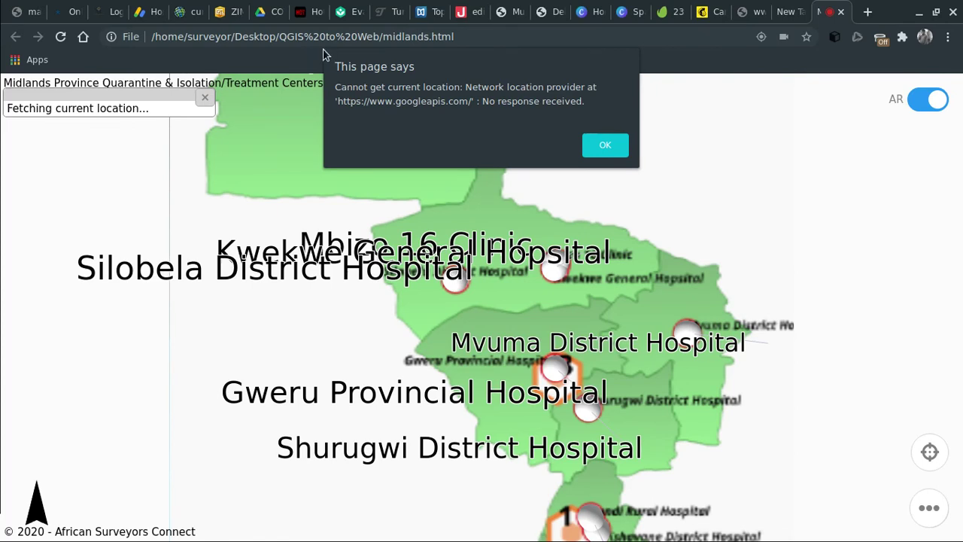
{"action": "left_click", "coordinate": [604, 146]}
Query the boundary layer at a map point, then minimise Chrome
{"action": "mouse_move", "coordinate": [816, 535]}
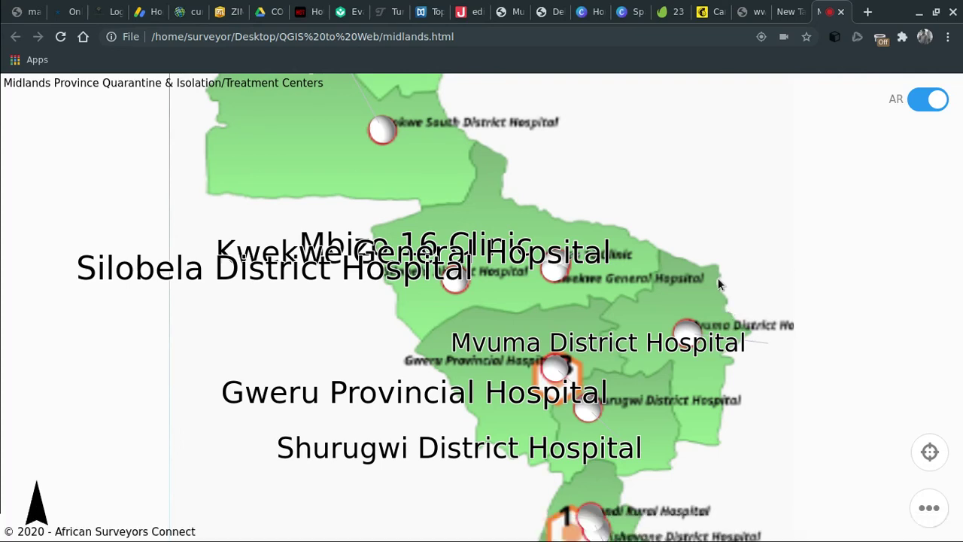
{"action": "left_click", "coordinate": [756, 213]}
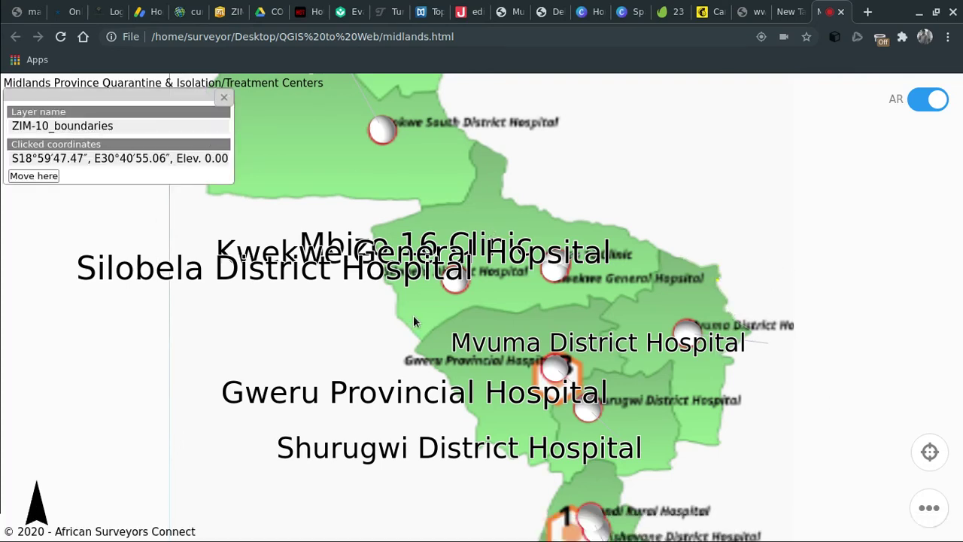
{"action": "left_click", "coordinate": [919, 13]}
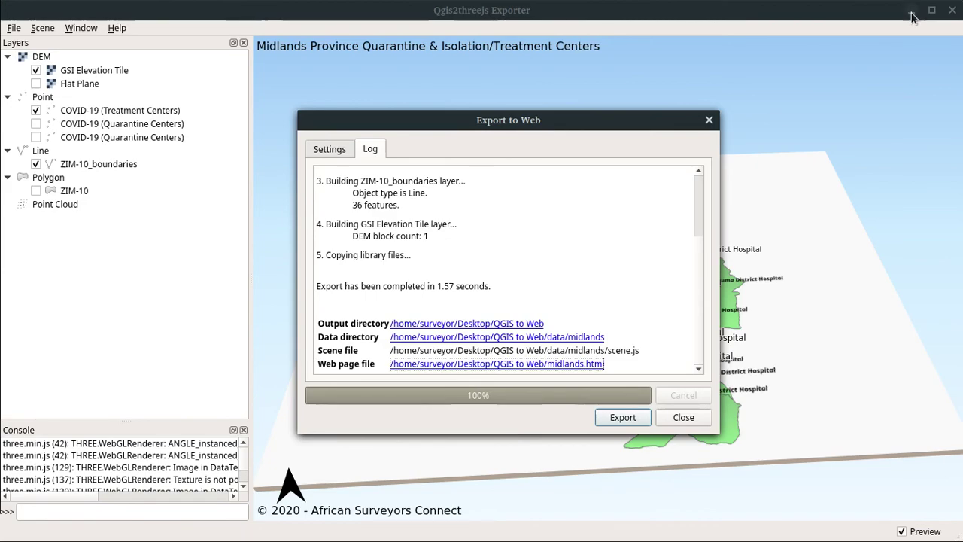
Bring up the QGIS to Web folder in Nemo and inspect midlands.html and Qgis2threejs.js
{"action": "mouse_move", "coordinate": [961, 2]}
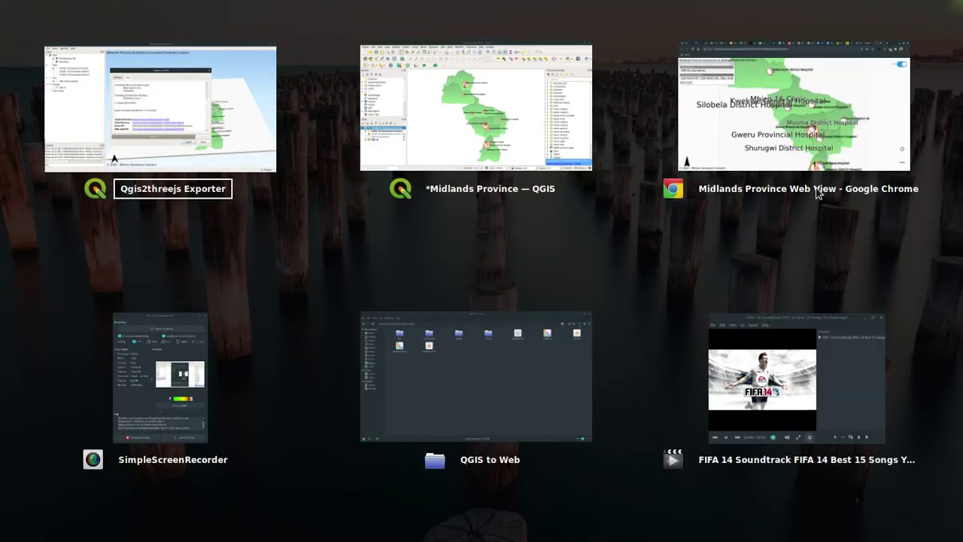
{"action": "left_click", "coordinate": [516, 399]}
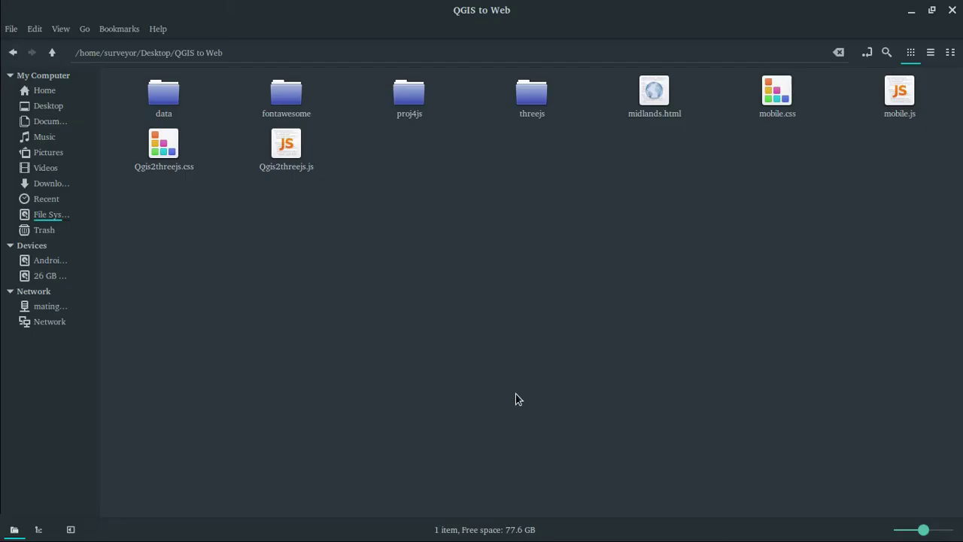
{"action": "left_click", "coordinate": [654, 105]}
{"action": "left_click", "coordinate": [652, 165]}
{"action": "left_click", "coordinate": [660, 118]}
{"action": "left_click", "coordinate": [399, 229]}
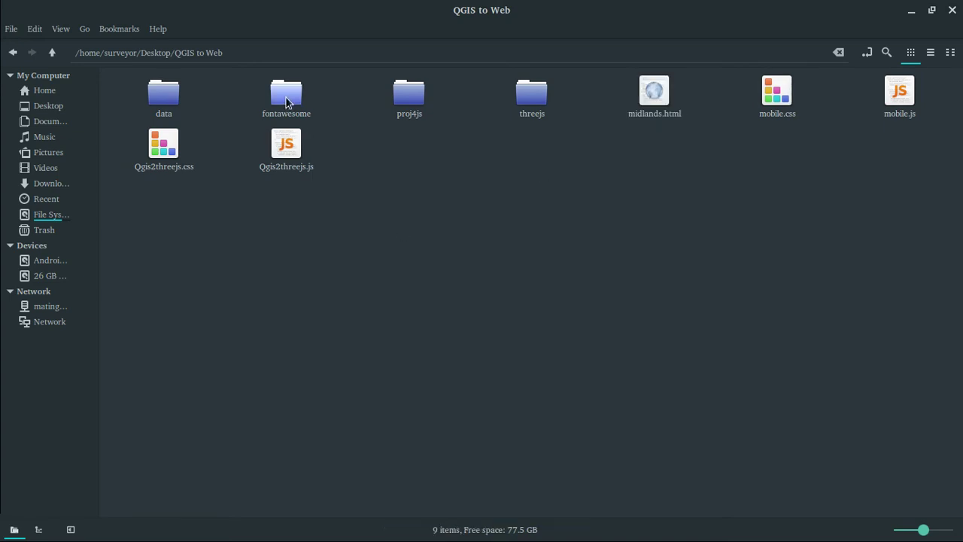
{"action": "left_click", "coordinate": [286, 150]}
{"action": "left_click", "coordinate": [650, 191]}
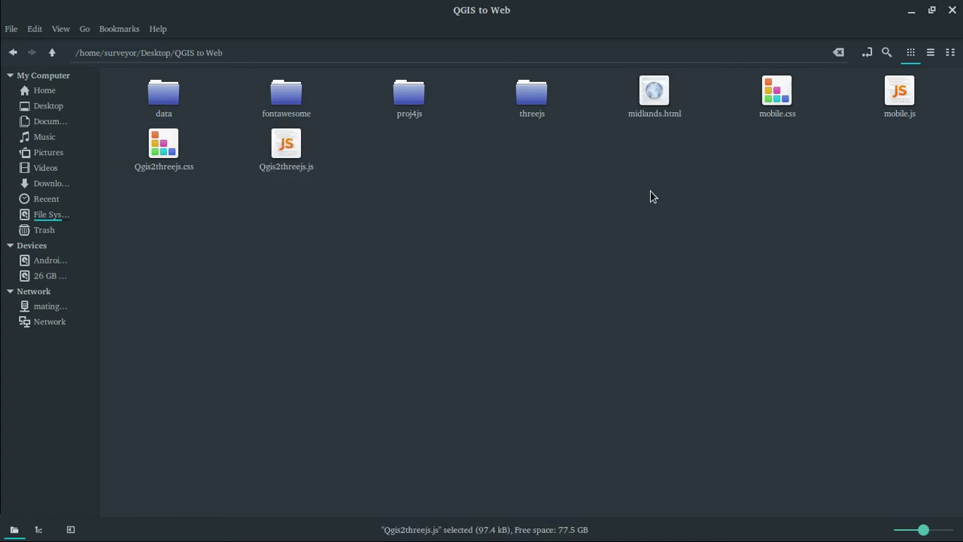
{"action": "left_click", "coordinate": [653, 94]}
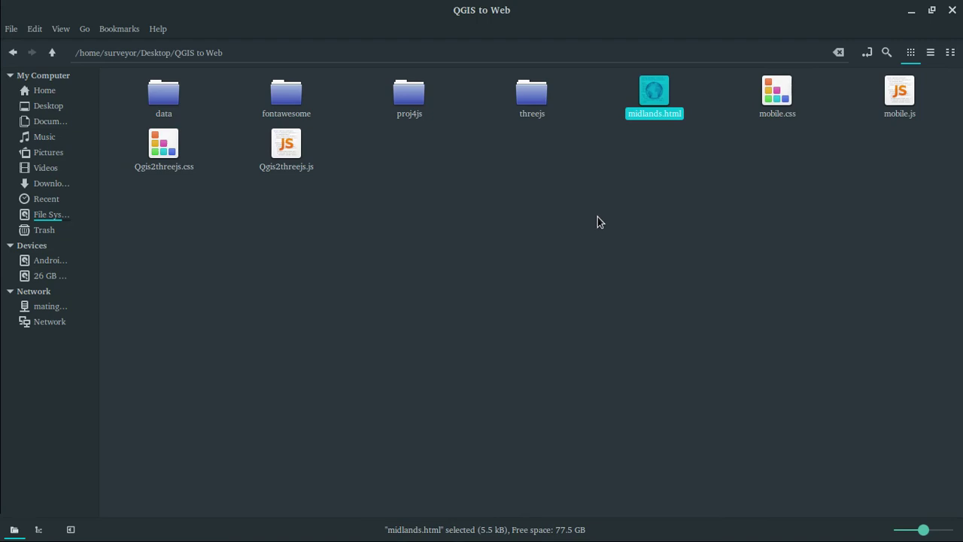
{"action": "left_click", "coordinate": [516, 183]}
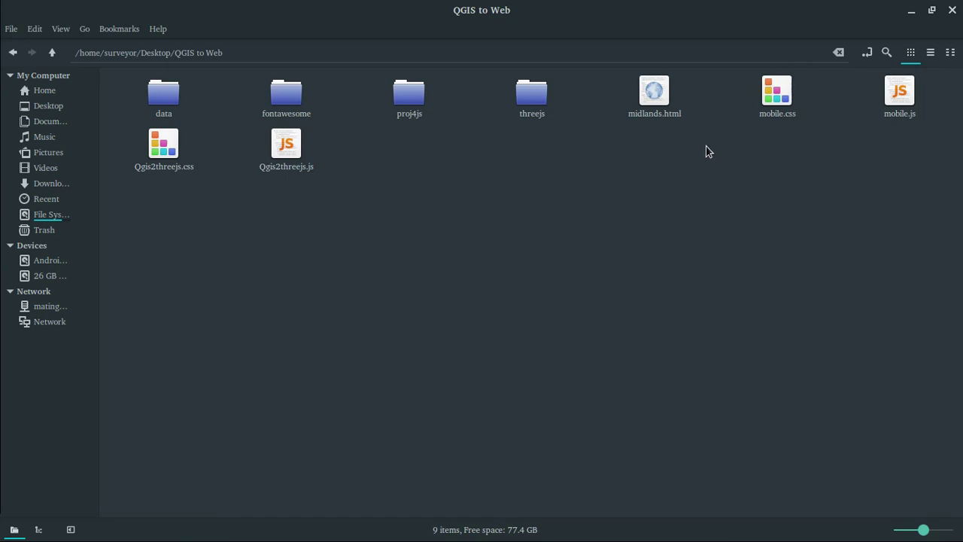
Minimise the file manager, close the Export to Web dialog, and tilt the 3D Midlands preview obliquely
{"action": "left_click", "coordinate": [911, 11]}
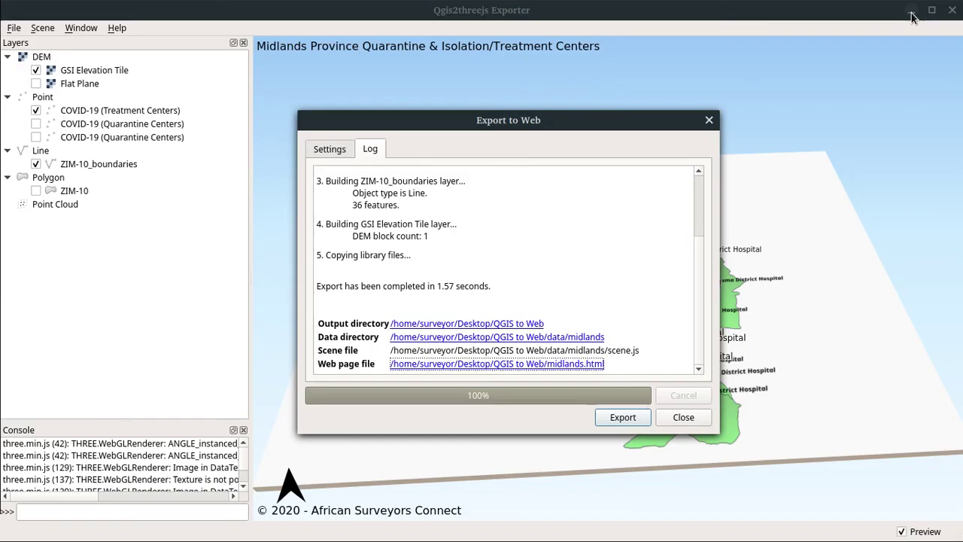
{"action": "left_click", "coordinate": [709, 120]}
{"action": "left_click_drag", "start_coordinate": [708, 125], "coordinate": [604, 379]}
{"action": "scroll", "coordinate": [601, 432], "scroll_direction": "up", "scroll_amount": 2}
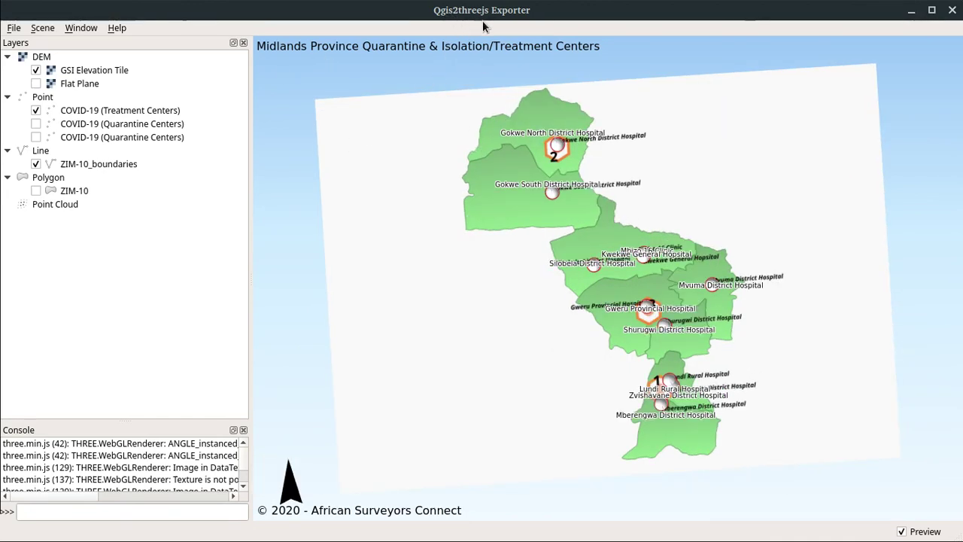
{"action": "left_click_drag", "start_coordinate": [544, 400], "coordinate": [545, 375]}
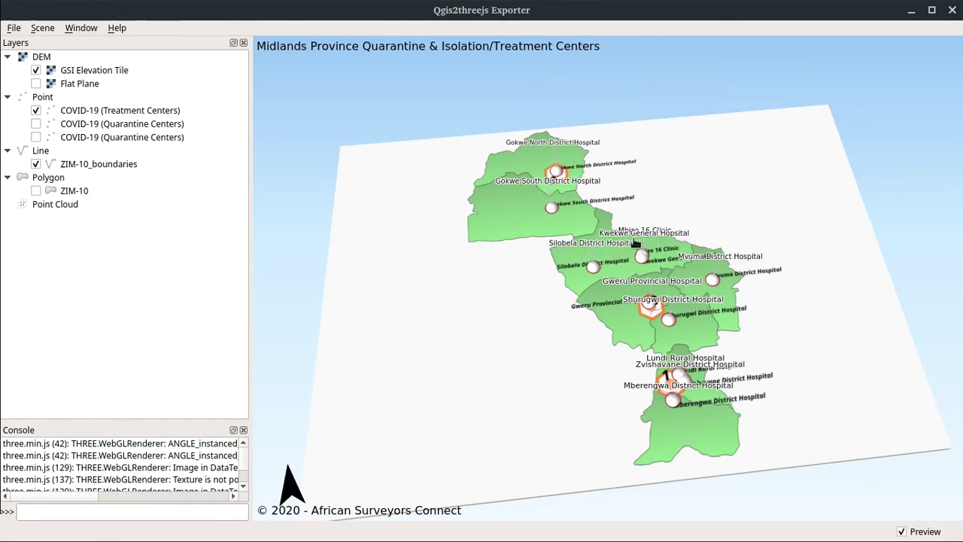